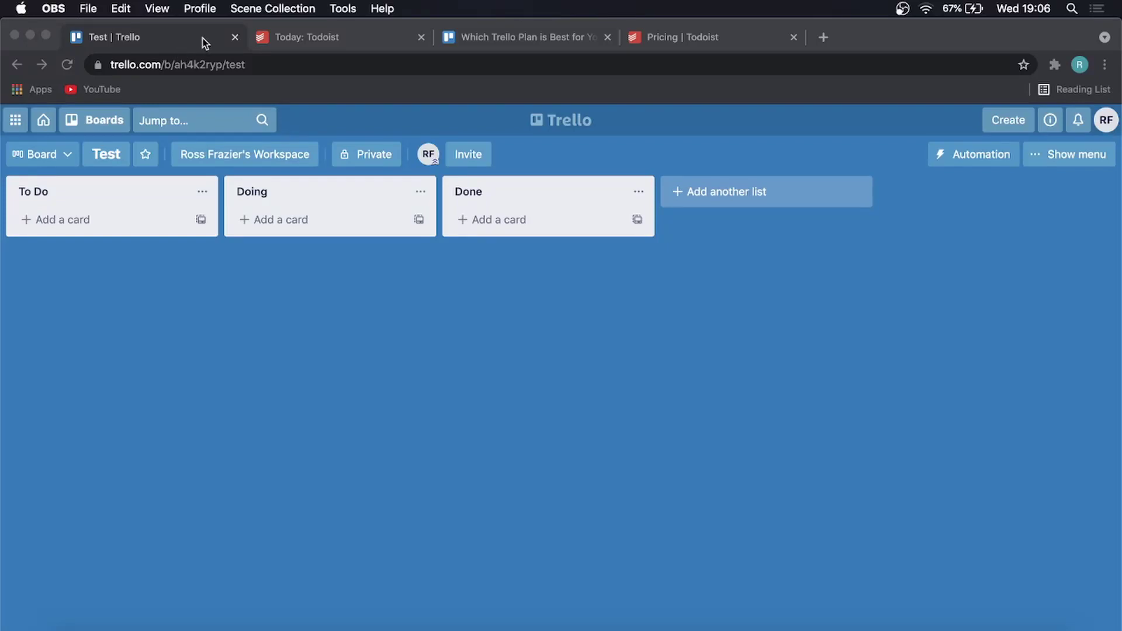
# Add a 'record video' card to Trello's To Do list and drag it into Done
pyautogui.click(321, 37)
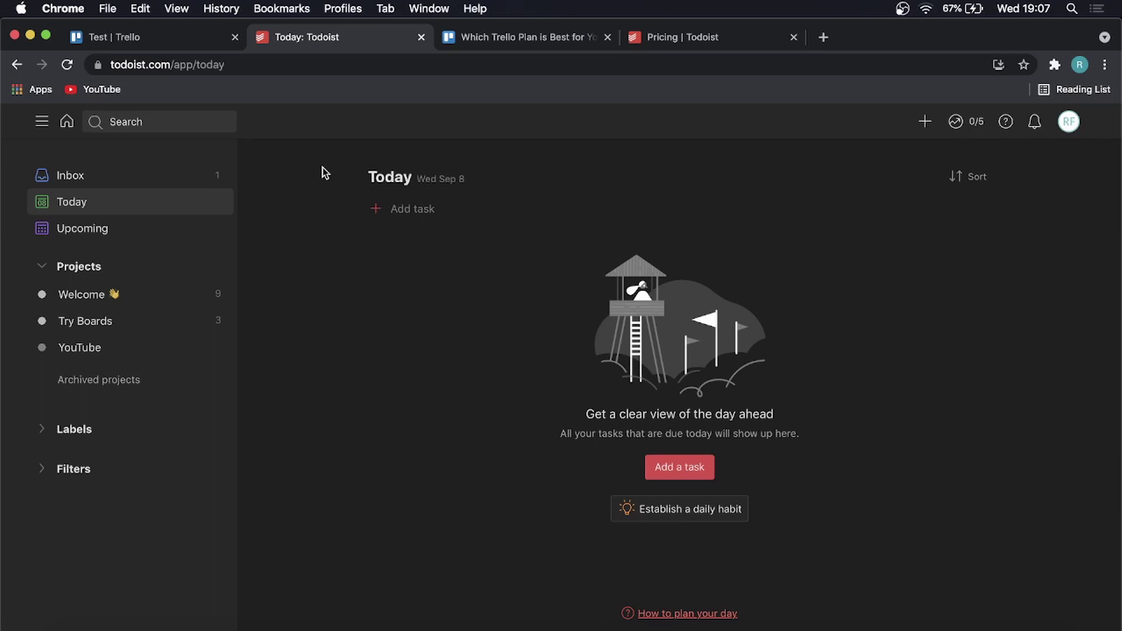
pyautogui.click(148, 38)
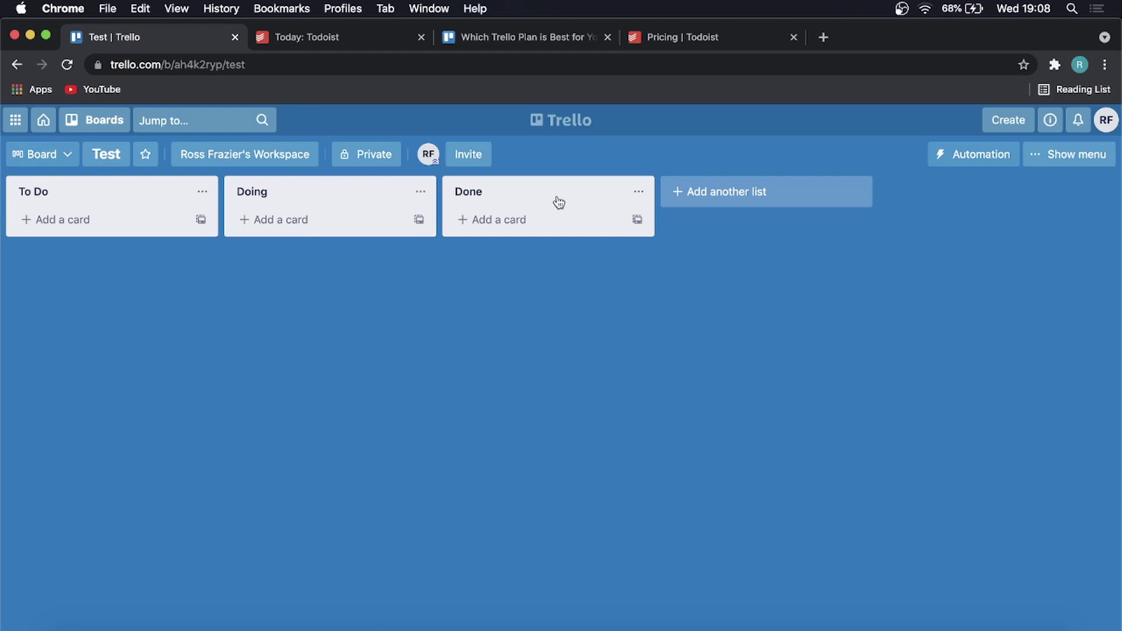
pyautogui.click(70, 220)
pyautogui.write('r')
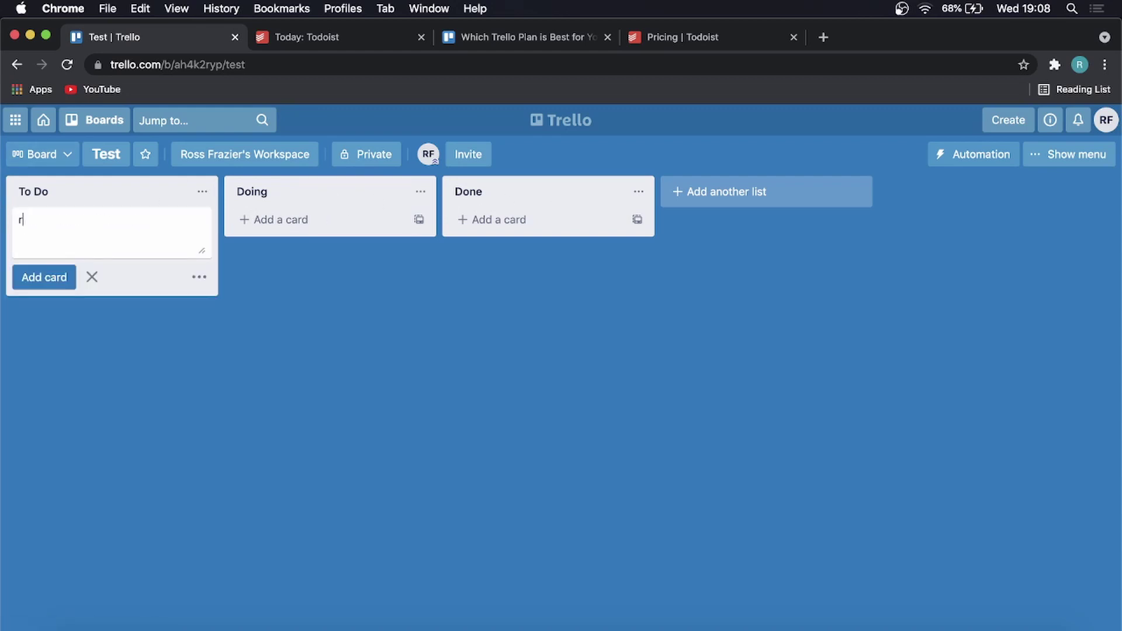
pyautogui.write('ecord viddo')
pyautogui.press('BackSpace')
pyautogui.press('BackSpace')
pyautogui.write('eo')
pyautogui.press('Return')
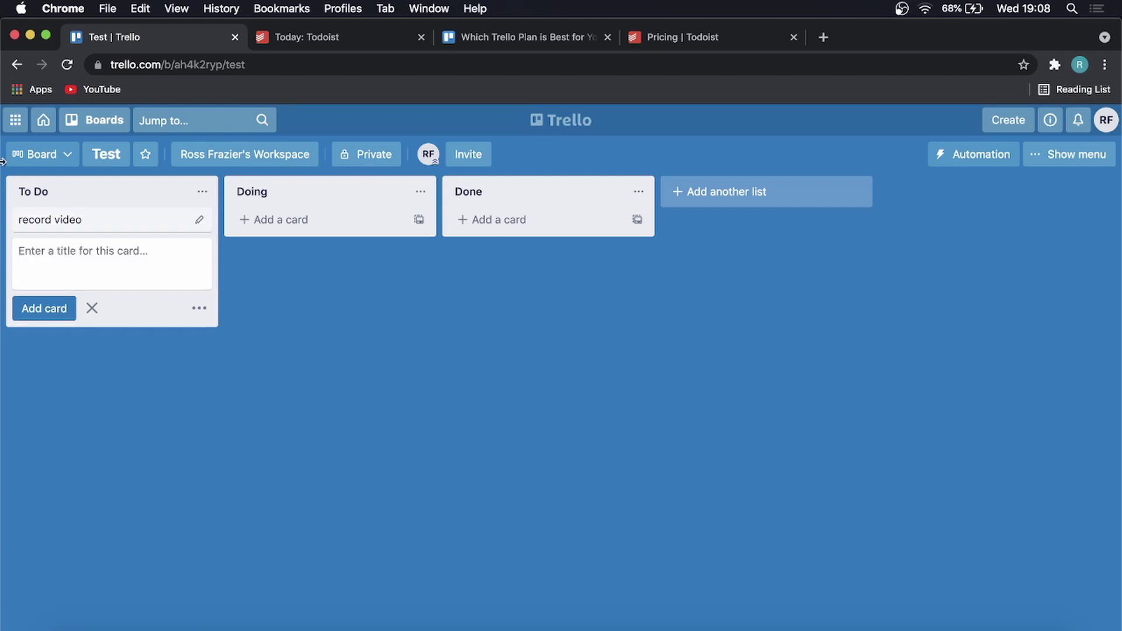
pyautogui.moveTo(82, 223); pyautogui.dragTo(510, 233)
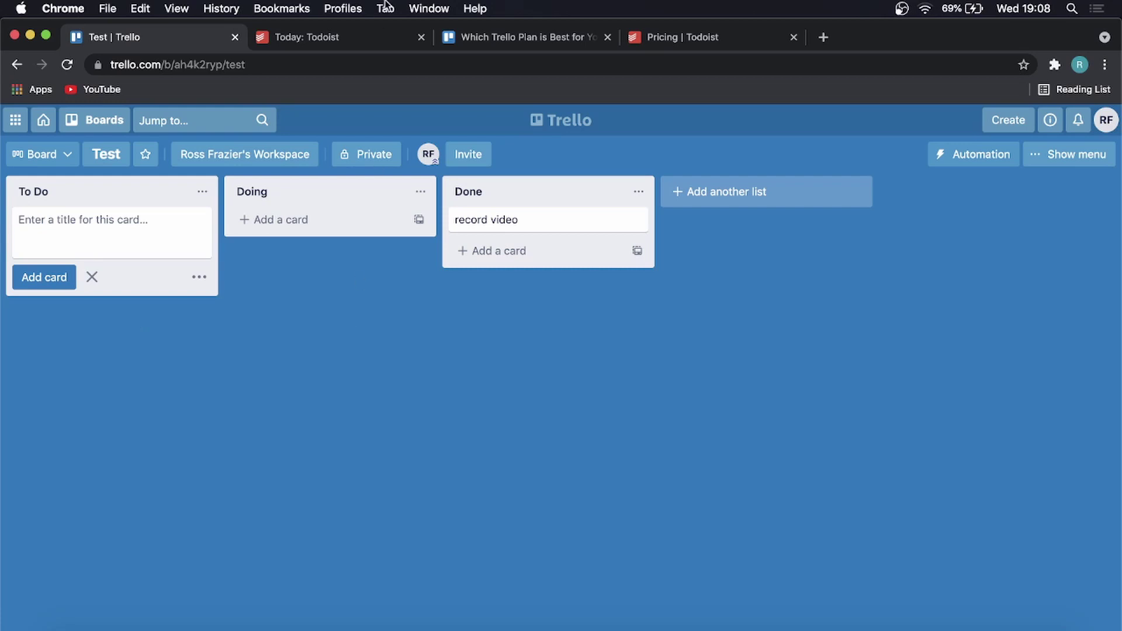
# Complete the 'Record YouTube vidoe' task in the Todoist Inbox
pyautogui.click(348, 37)
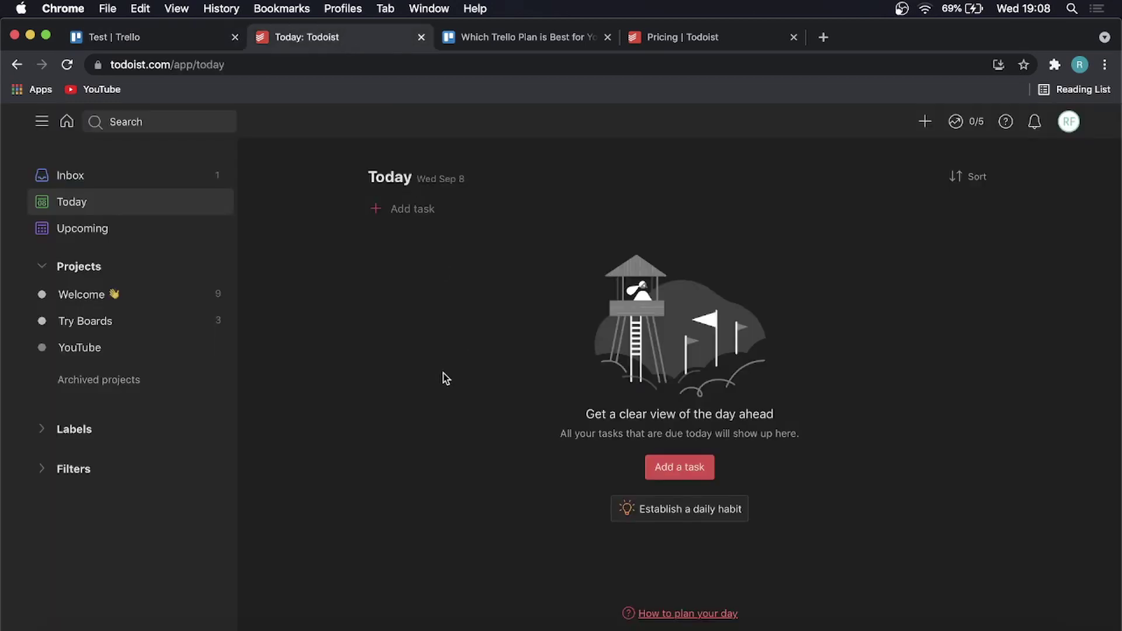
pyautogui.click(88, 182)
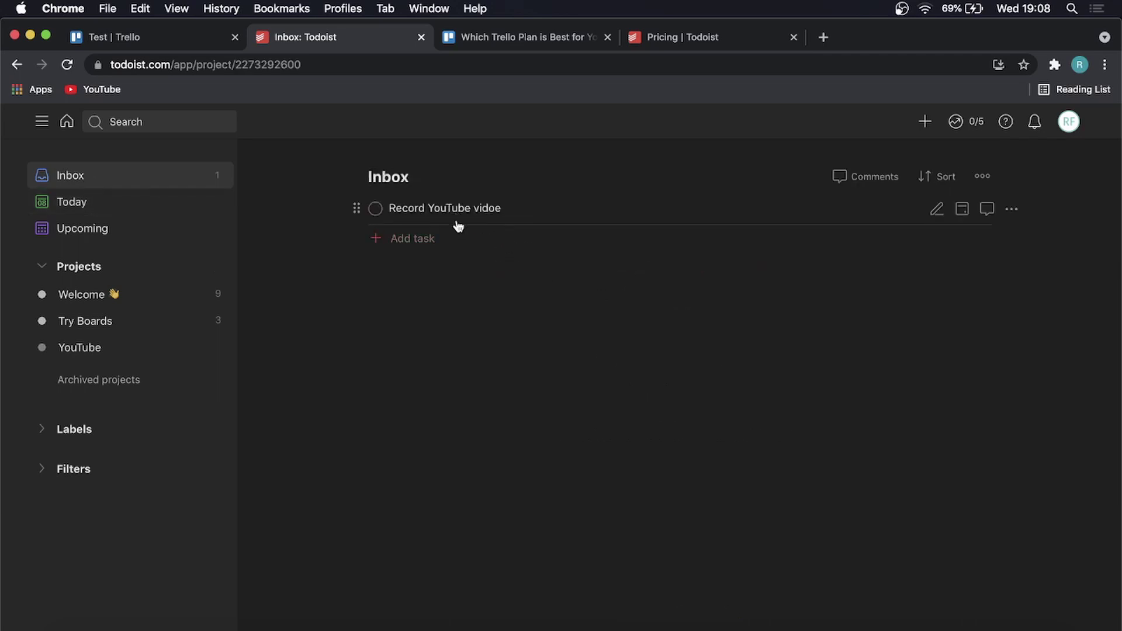
pyautogui.click(375, 209)
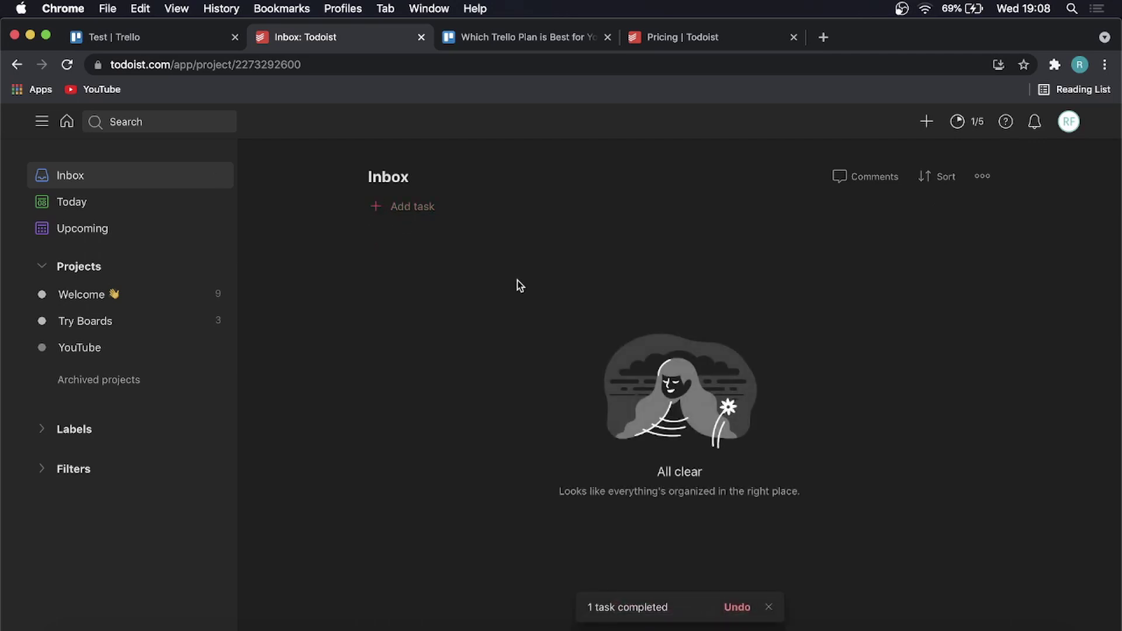
# Add an 'edit video' task due today and bring up the YouTube project
pyautogui.click(144, 208)
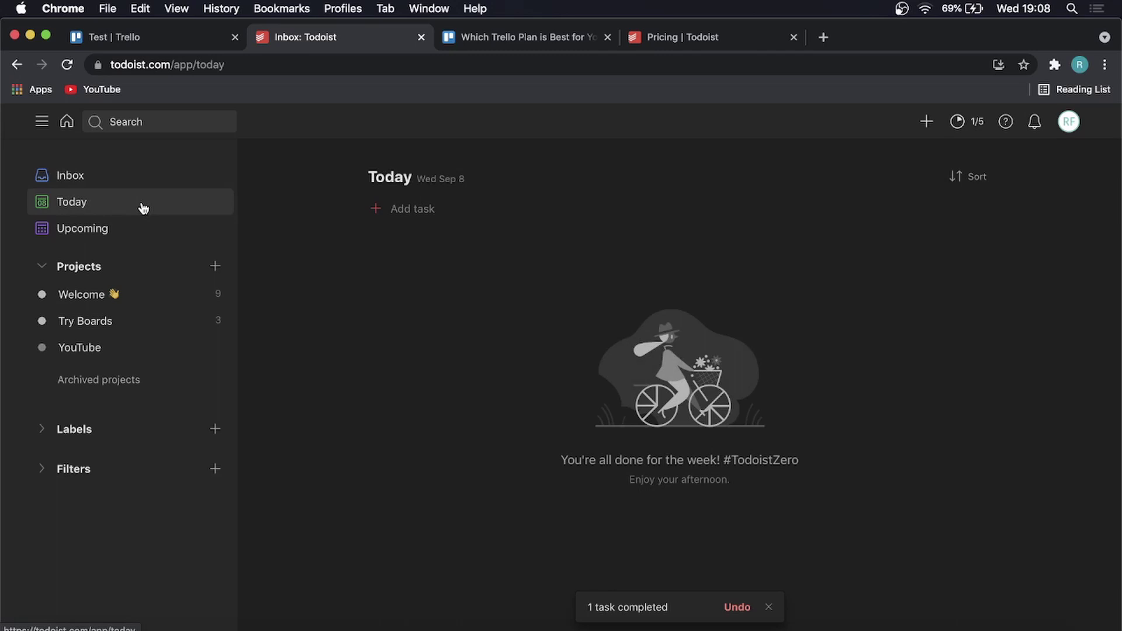
pyautogui.click(445, 209)
pyautogui.write('ed')
pyautogui.press('BackSpace')
pyautogui.press('BackSpace')
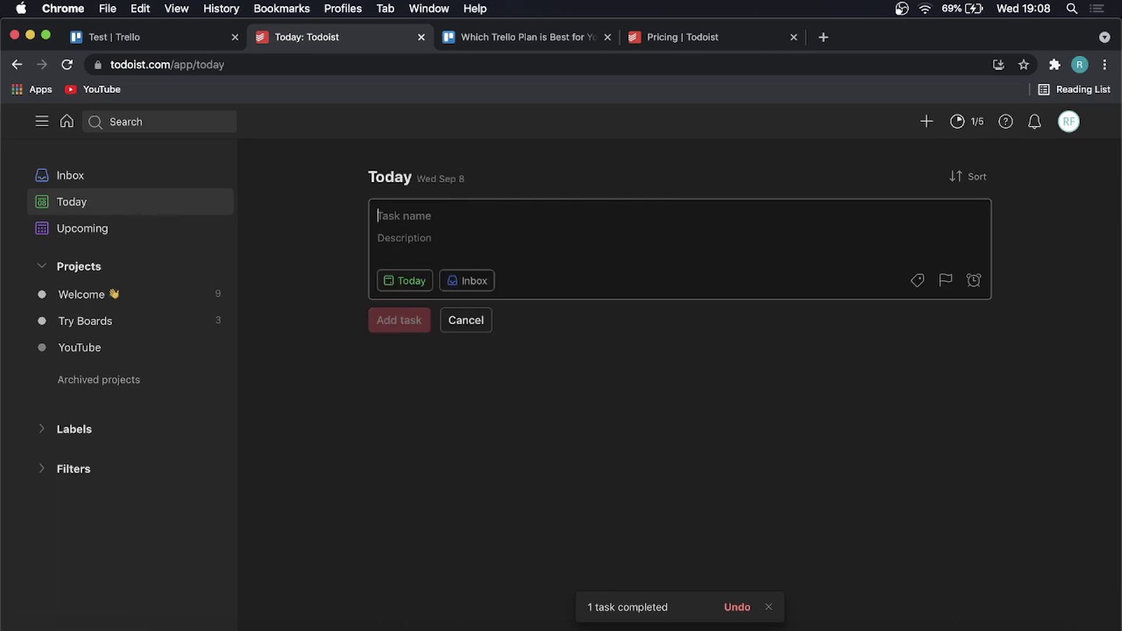
pyautogui.write('edit video')
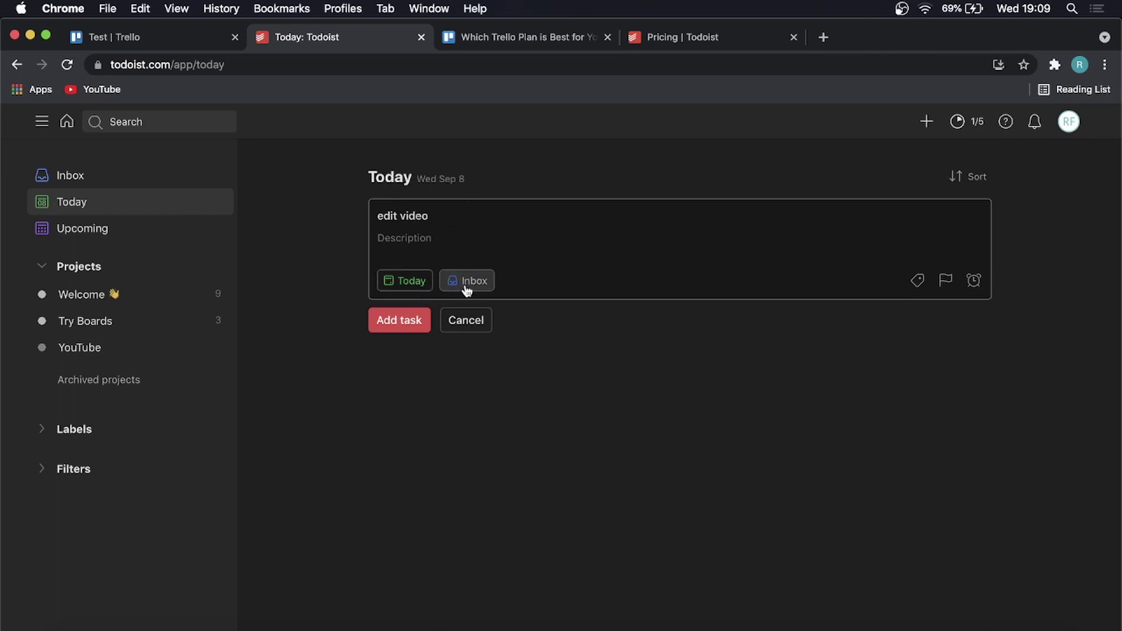
pyautogui.click(399, 322)
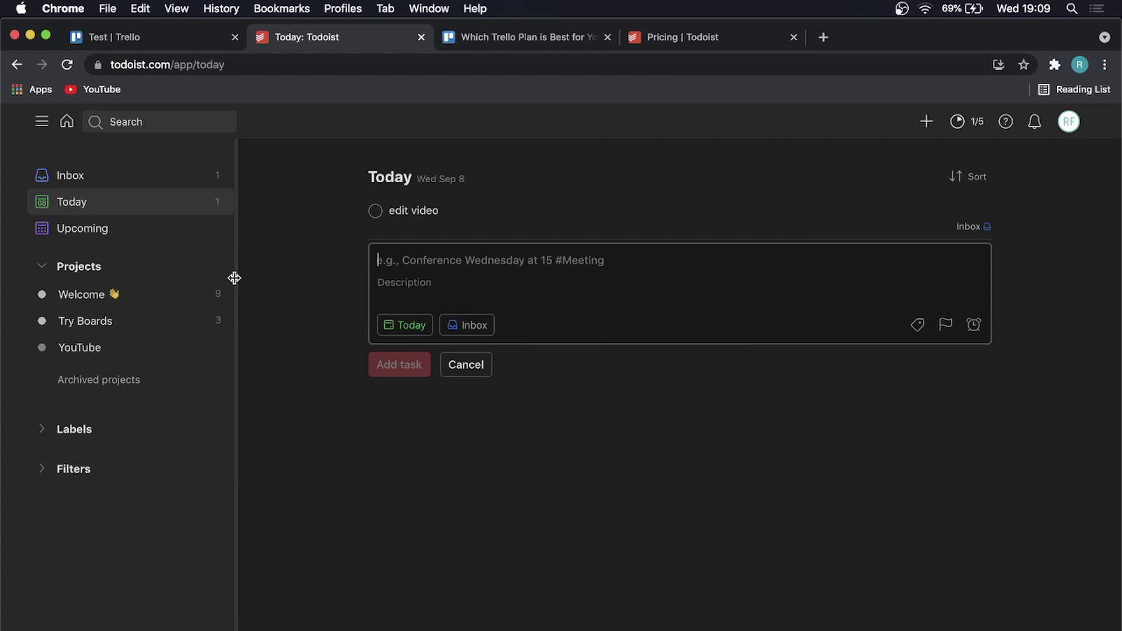
pyautogui.click(111, 353)
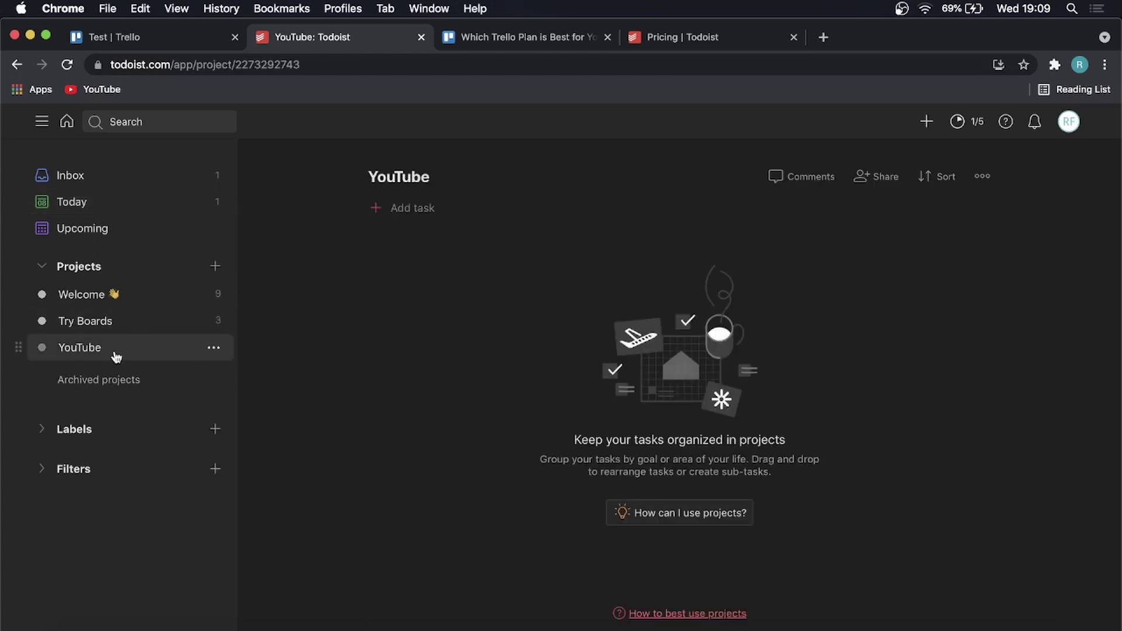
# Add an 'In Review' section to Try Boards and move the first task into it
pyautogui.click(114, 331)
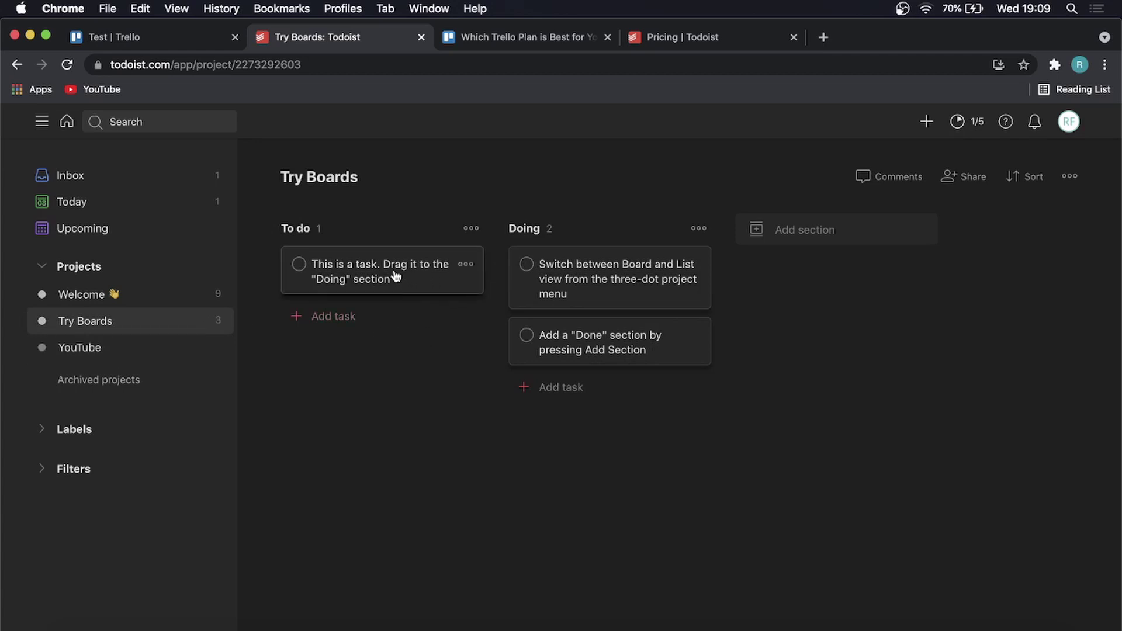
pyautogui.click(799, 234)
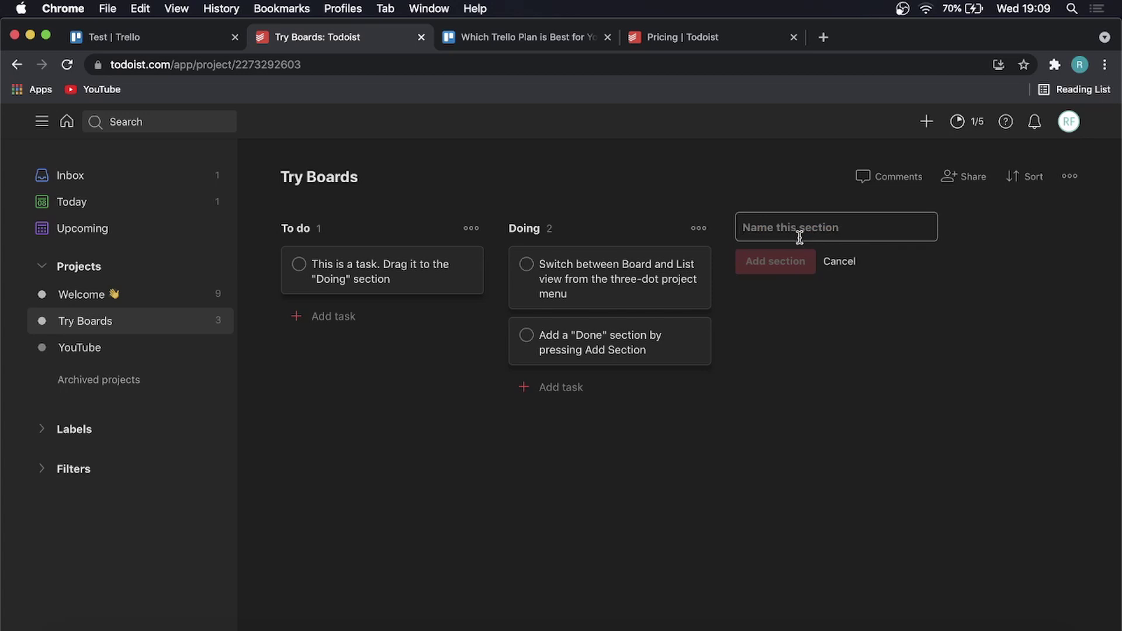
pyautogui.write('In Review')
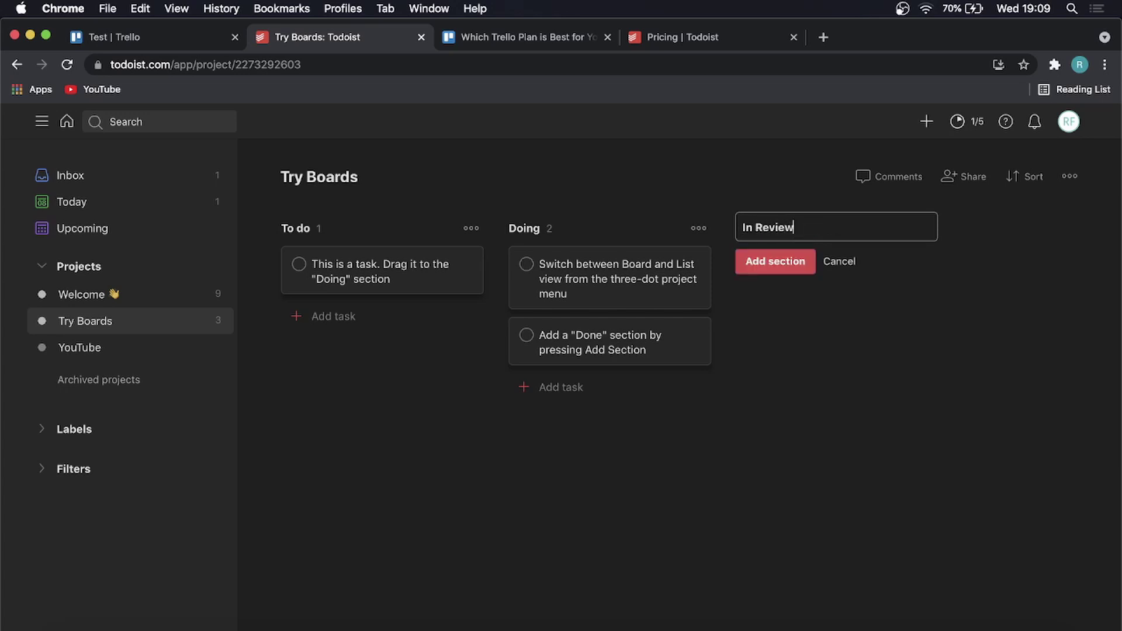
pyautogui.press('Return')
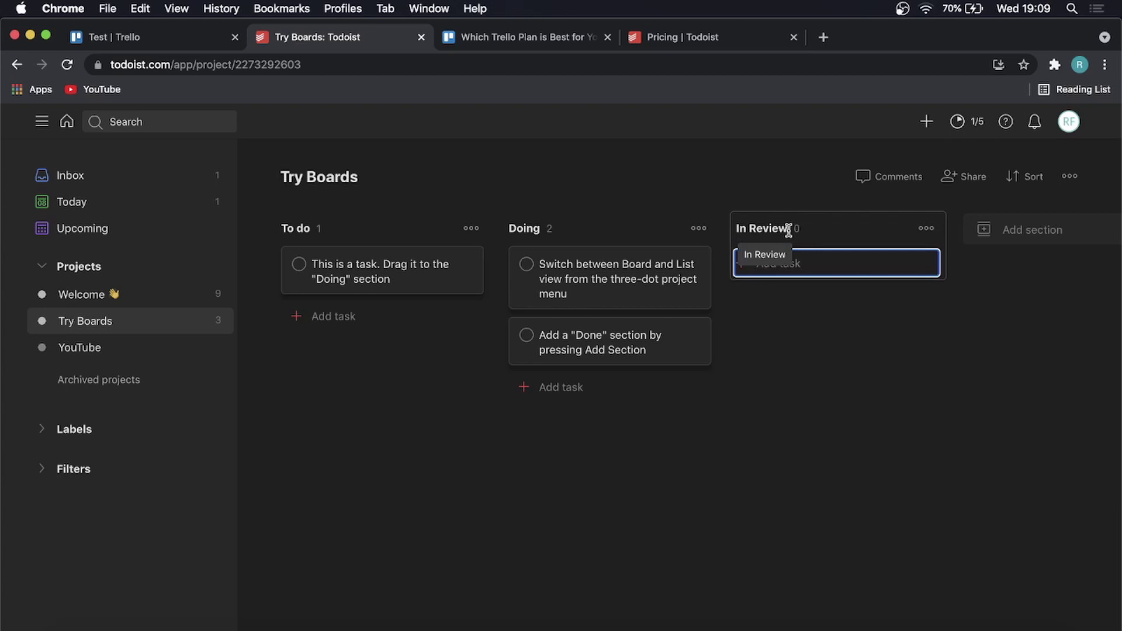
pyautogui.moveTo(401, 277); pyautogui.dragTo(865, 280)
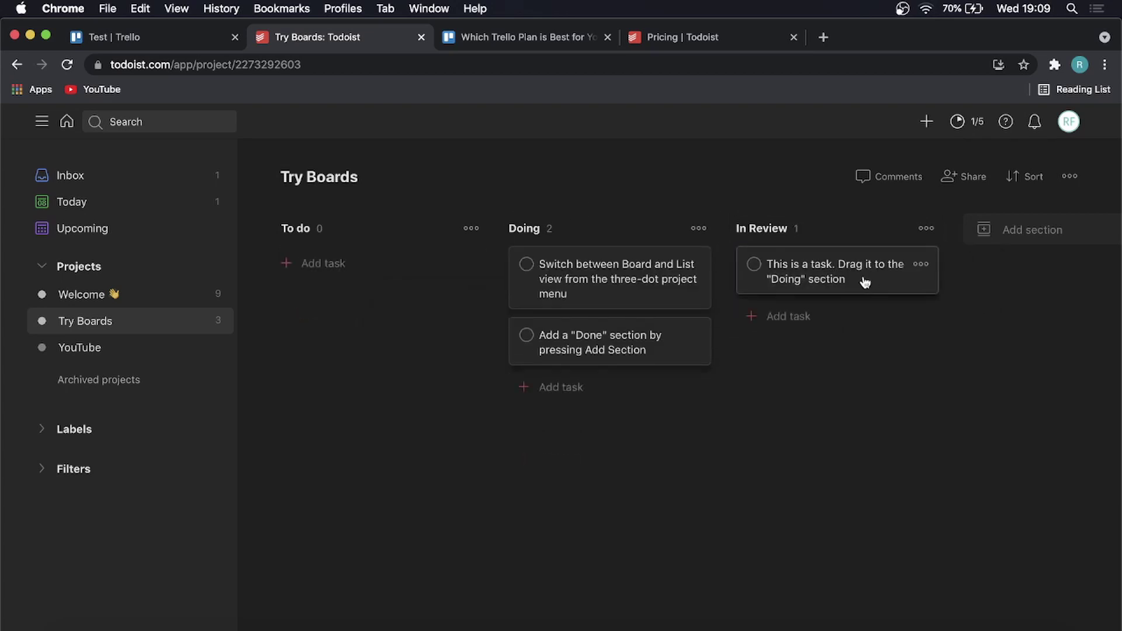
# Add a 'Complete' section, move a task into it, and shift the Doing tasks to In Review
pyautogui.click(989, 241)
pyautogui.write('Complete')
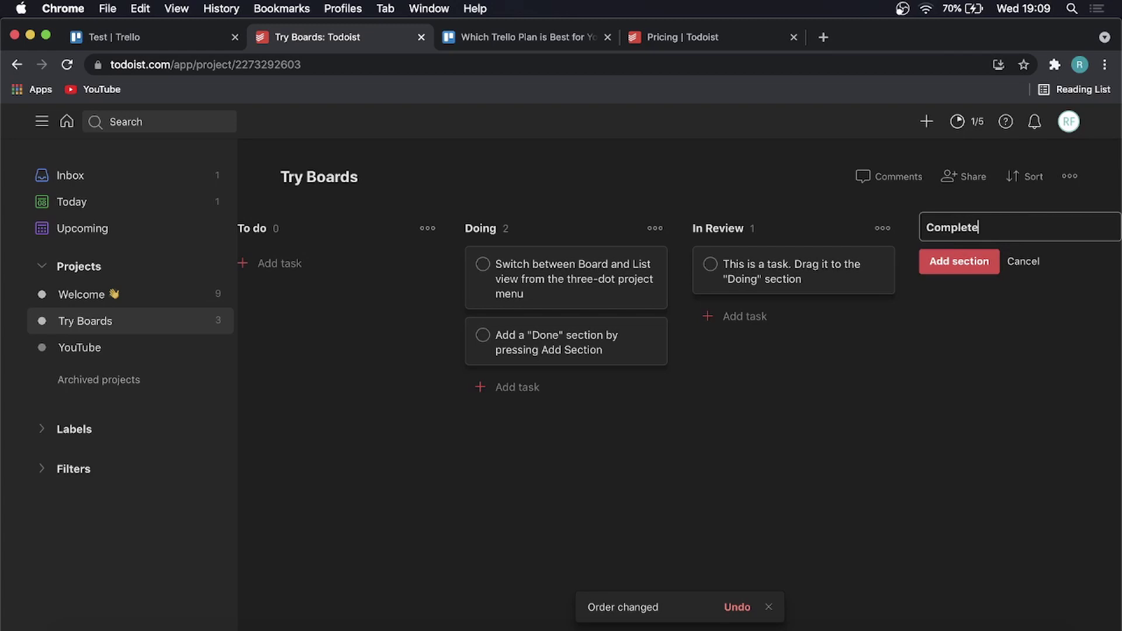
pyautogui.press('Return')
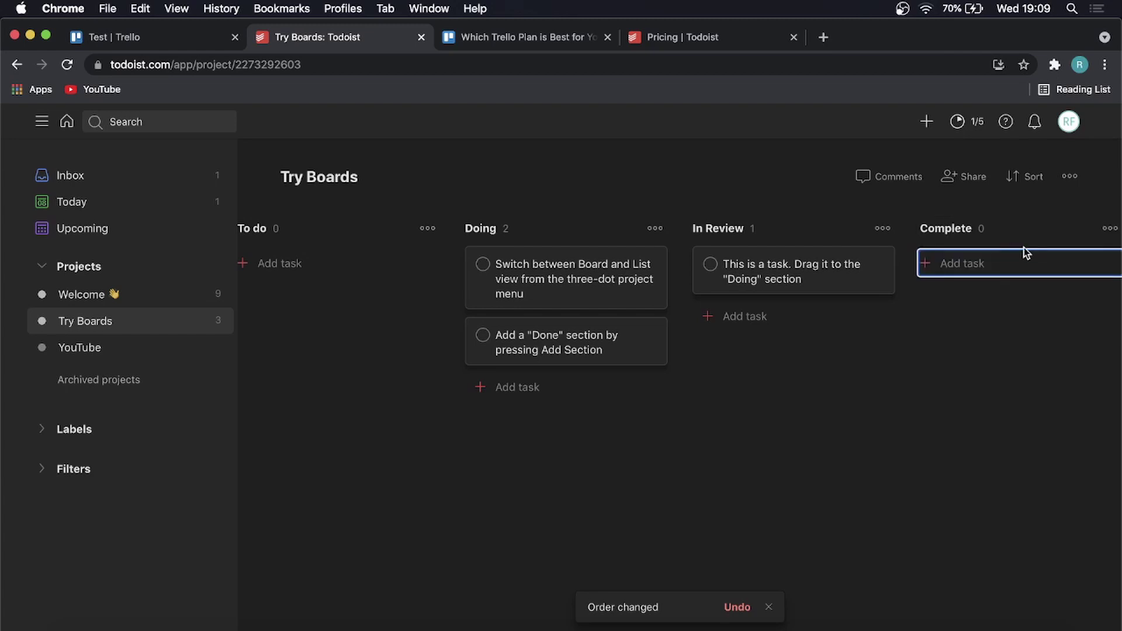
pyautogui.moveTo(787, 278); pyautogui.dragTo(965, 279)
pyautogui.moveTo(555, 276); pyautogui.dragTo(726, 338)
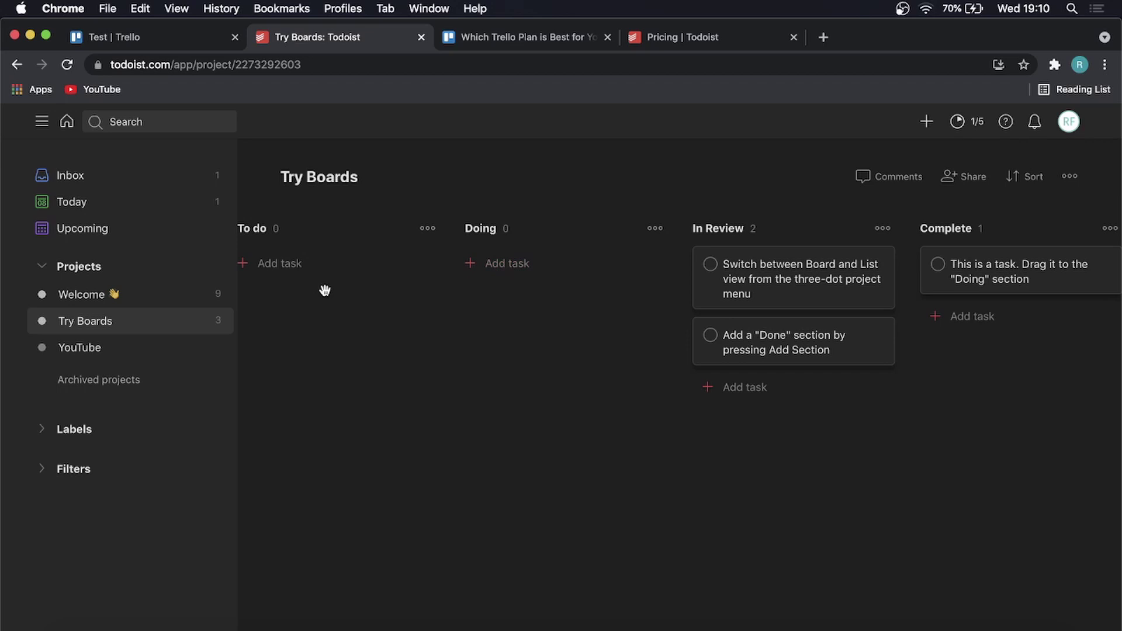
# Look at the Trello board, then return to Todoist's Try Boards board
pyautogui.click(169, 38)
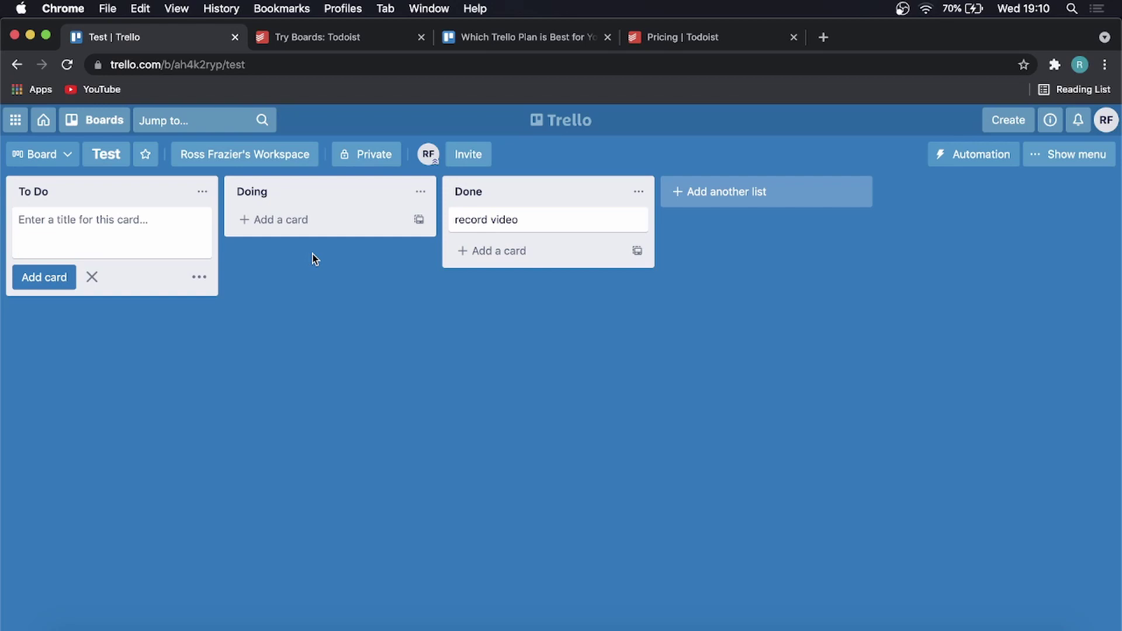
pyautogui.click(325, 40)
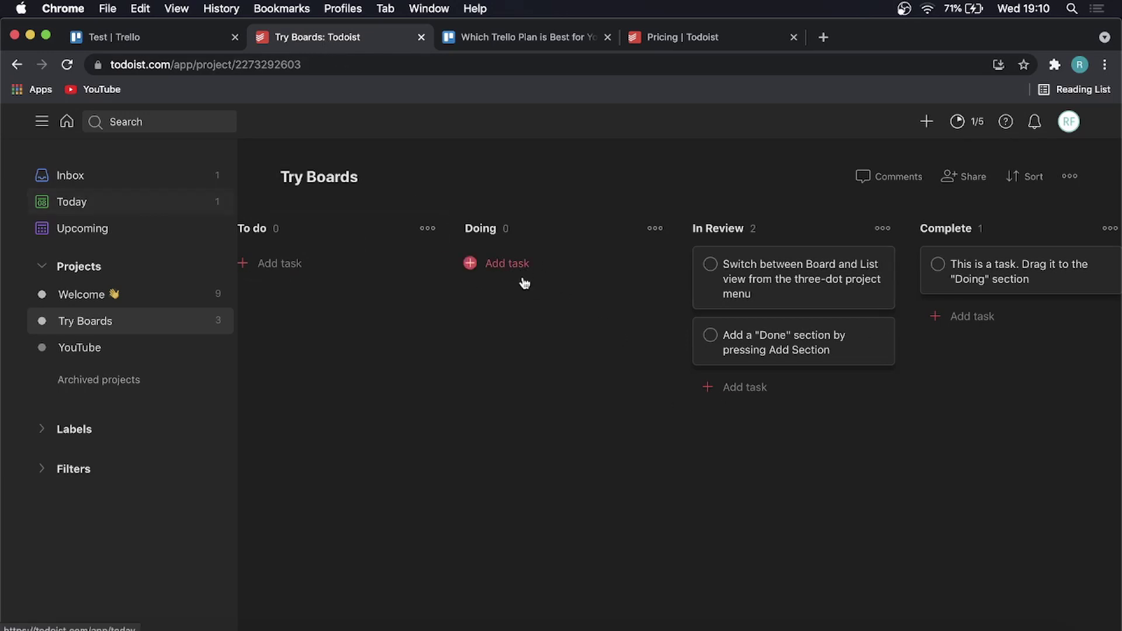
# Draft a new task named 'create thumbnail' from the Today view
pyautogui.click(109, 199)
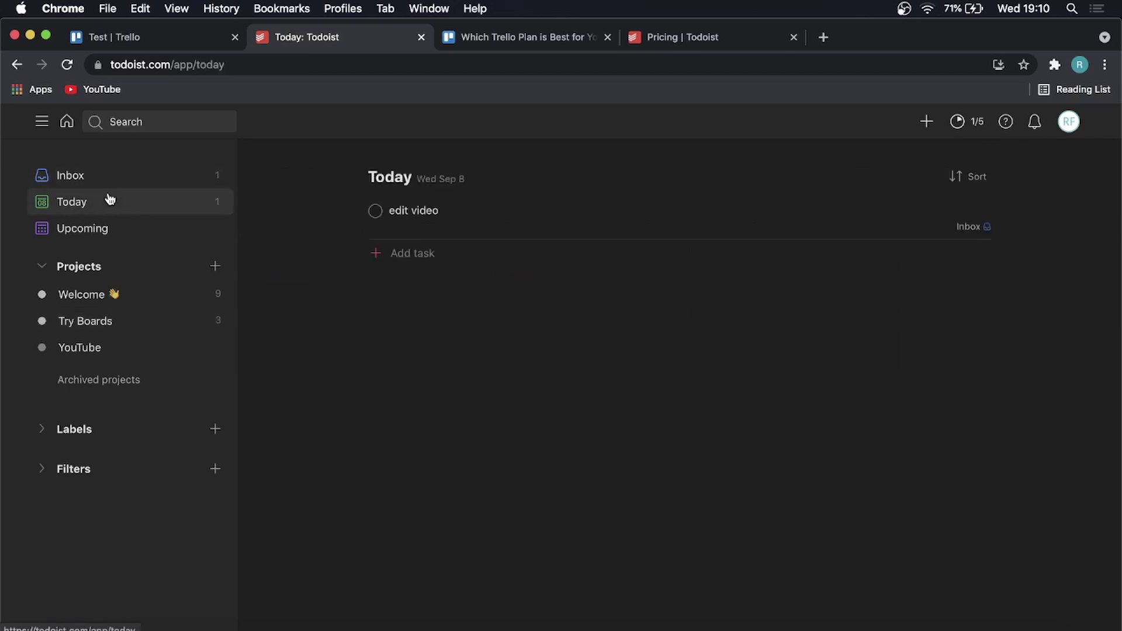
pyautogui.click(413, 255)
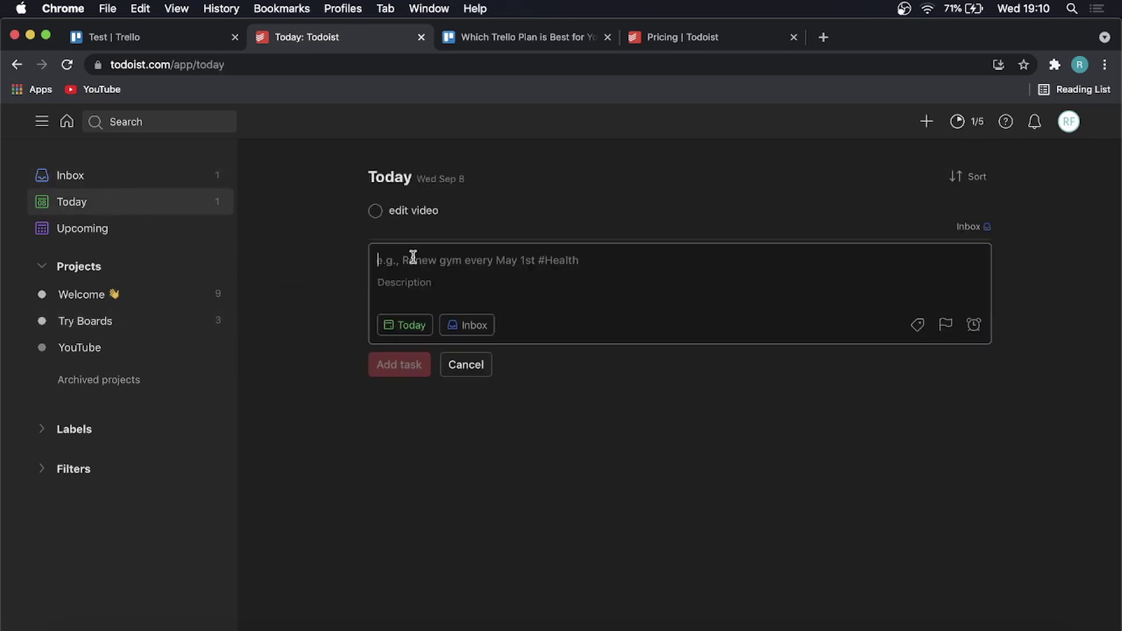
pyautogui.write('c')
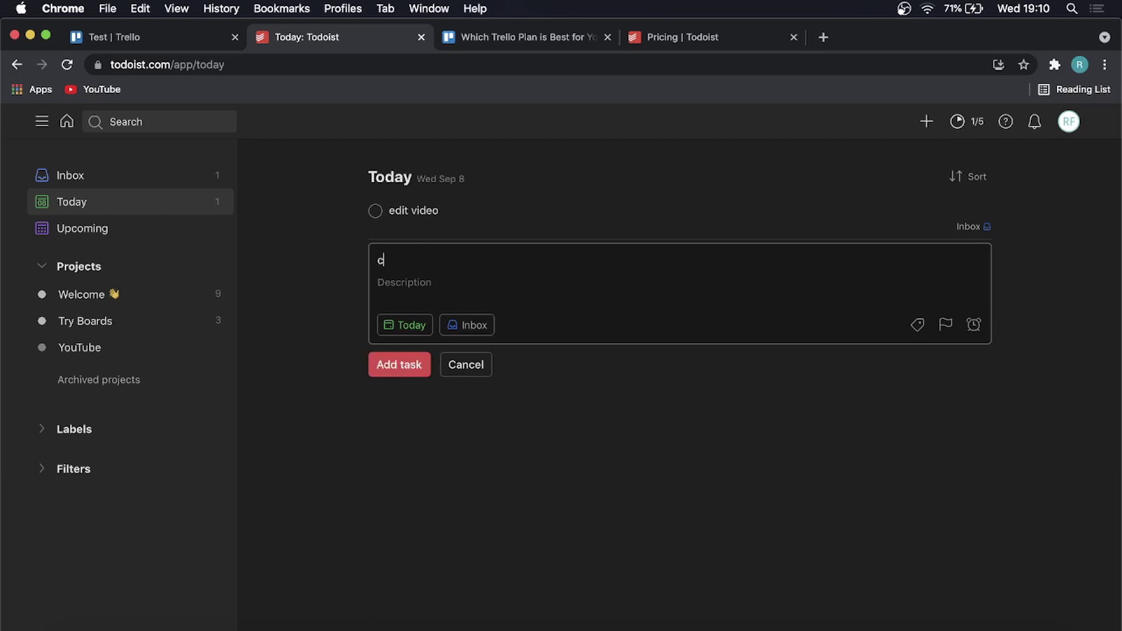
pyautogui.write('reate thumbnail')
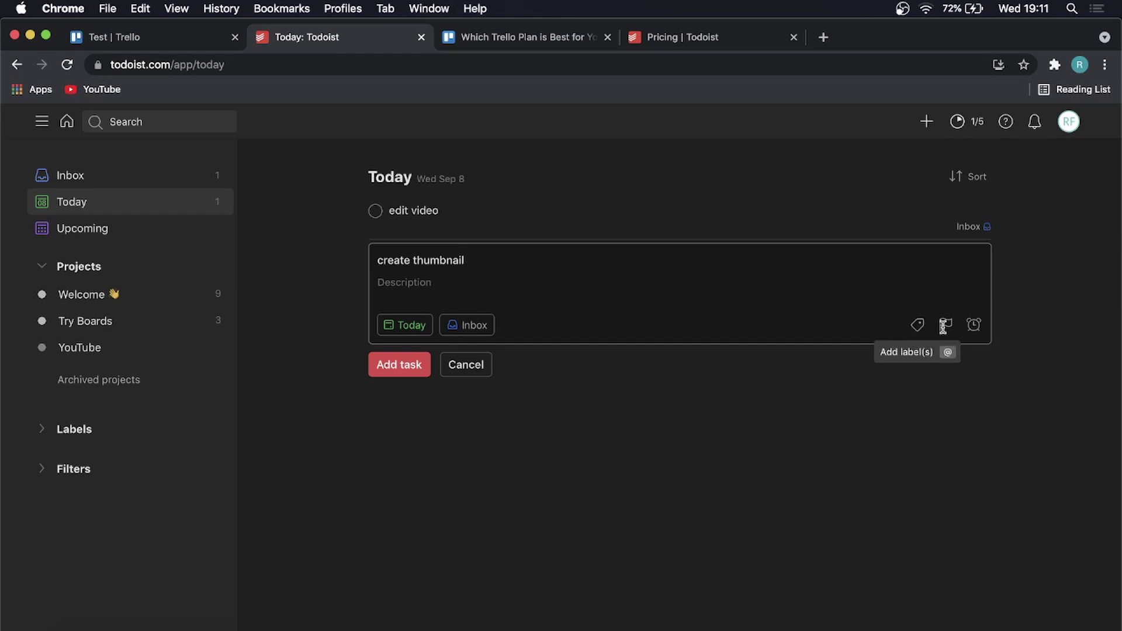
# Save 'create thumbnail' for today, try the This weekend date and project pickers, then go to Trello
pyautogui.click(409, 373)
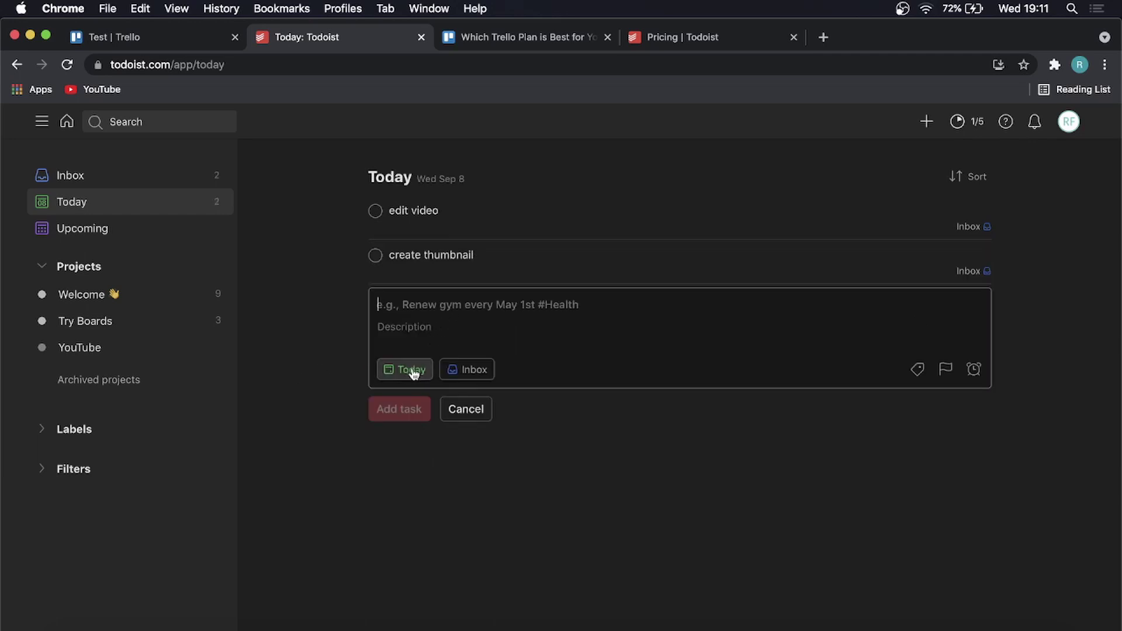
pyautogui.click(413, 372)
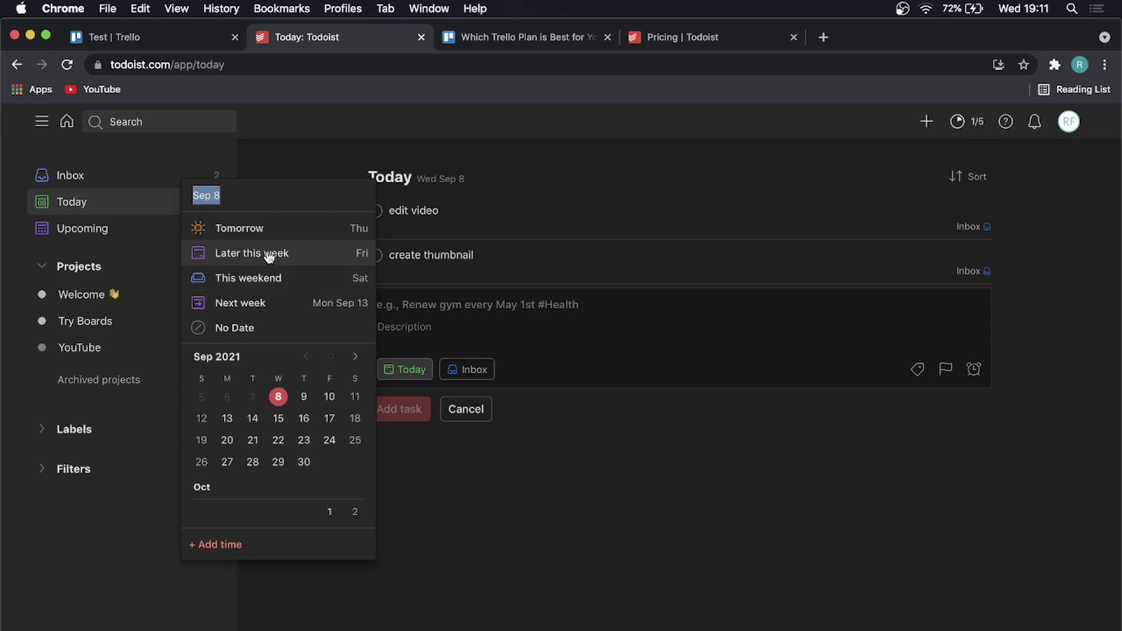
pyautogui.click(265, 278)
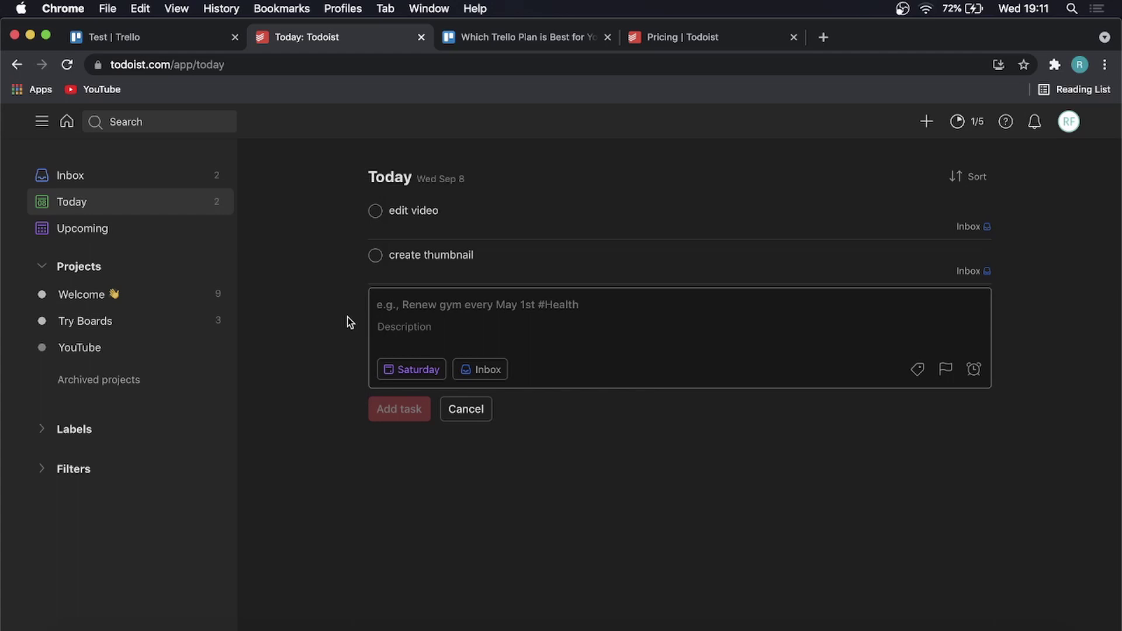
pyautogui.click(485, 372)
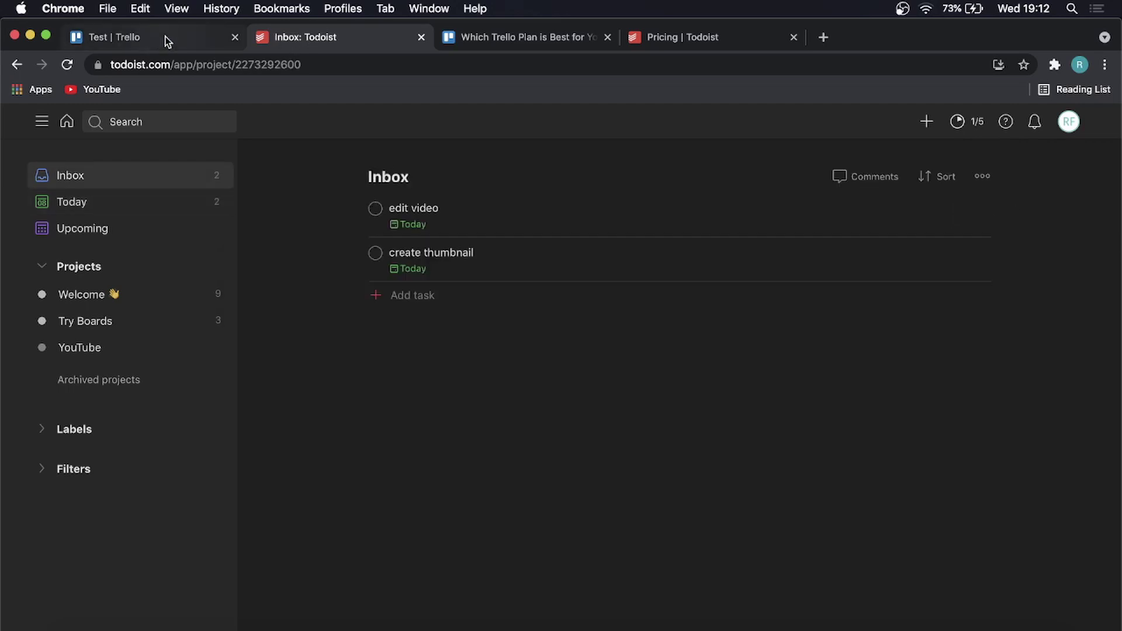
pyautogui.click(158, 44)
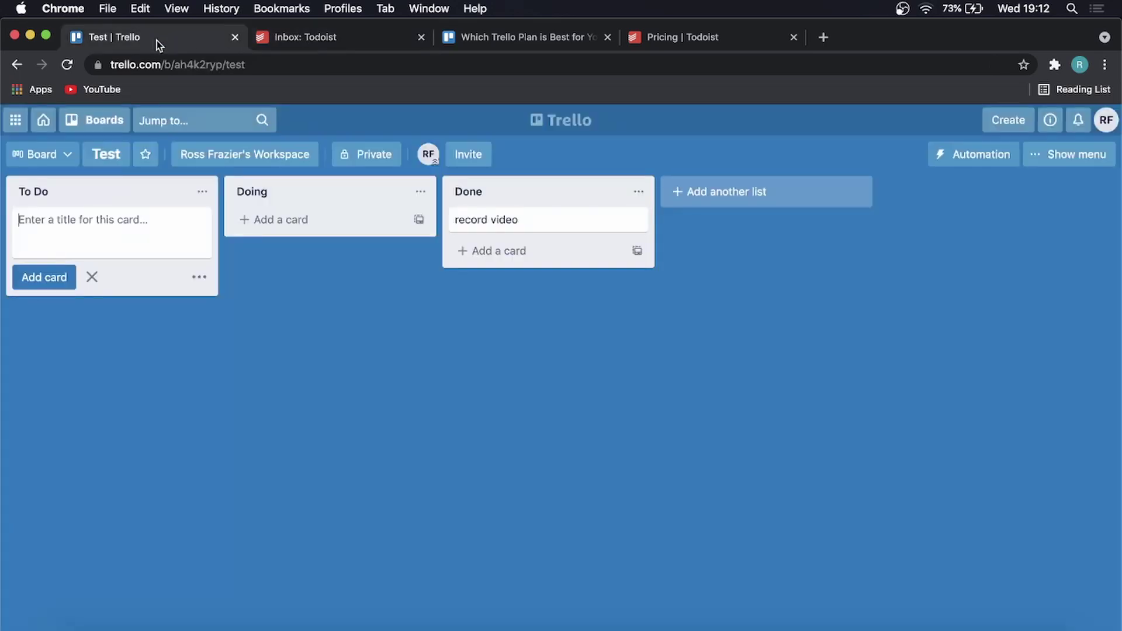
# Set the Inbox task 'create thumbnail' to recur 'every wed'
pyautogui.click(327, 41)
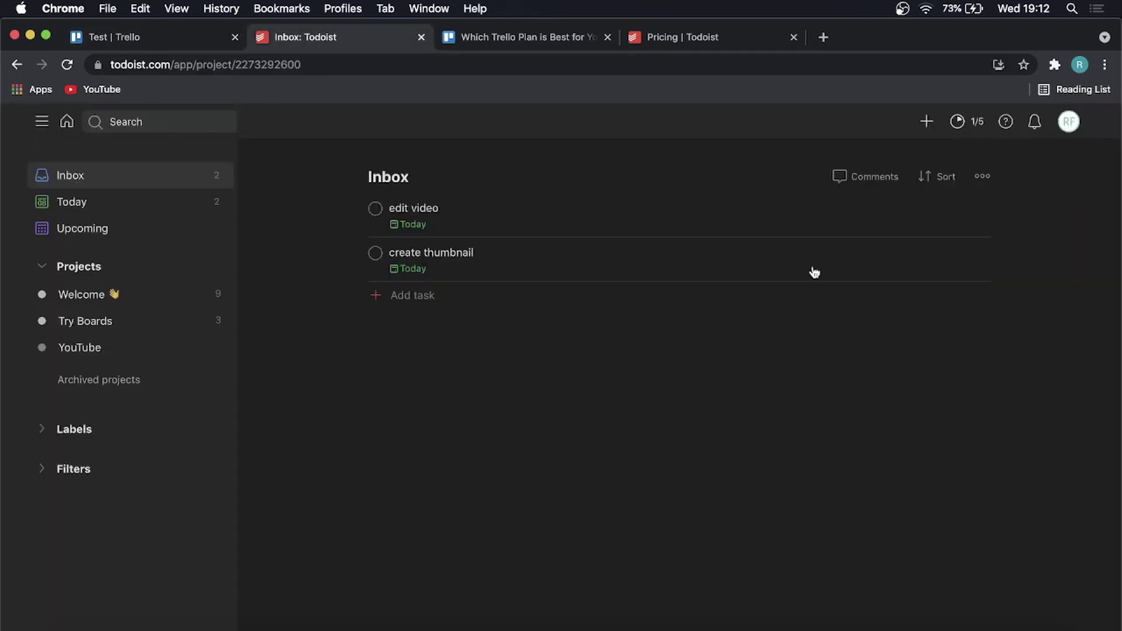
pyautogui.moveTo(927, 268)
pyautogui.click(967, 260)
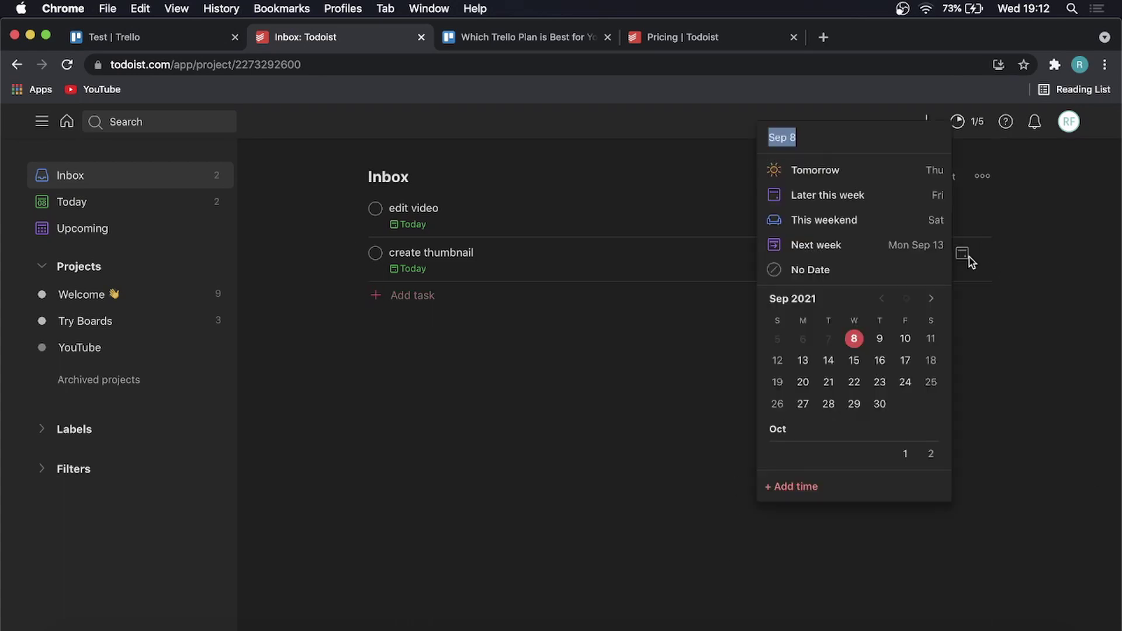
pyautogui.write('every wed')
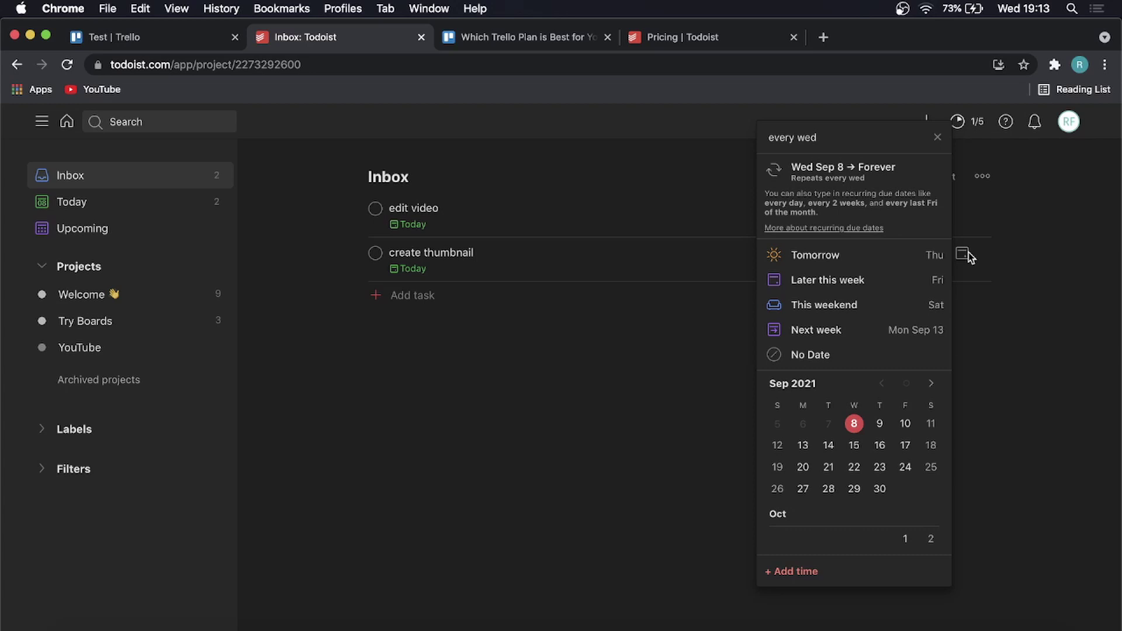
pyautogui.press('Return')
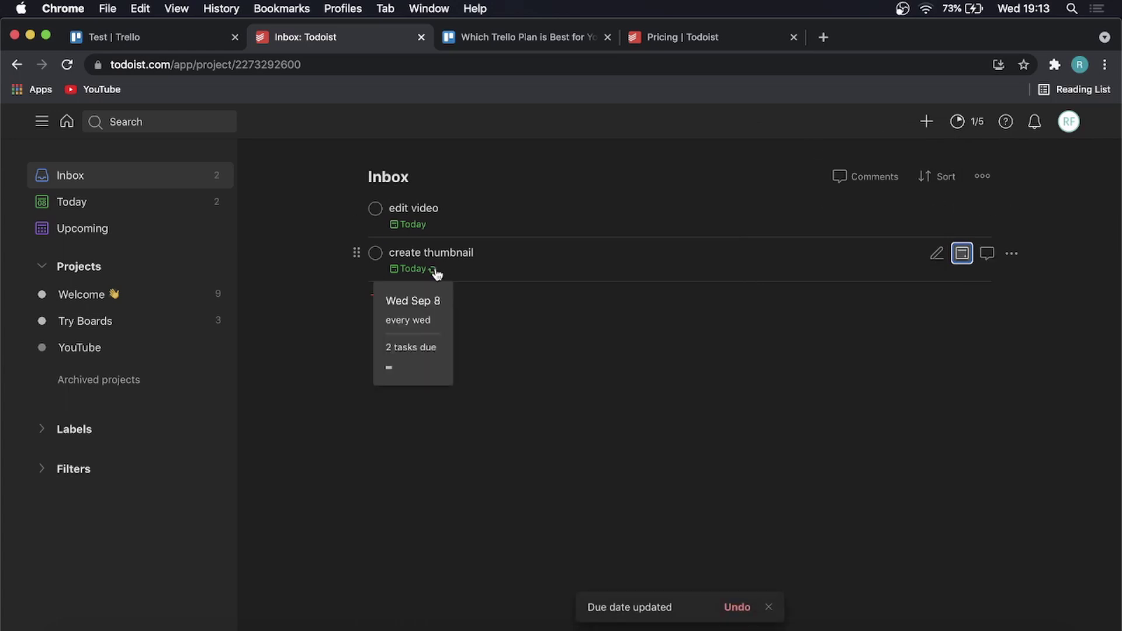
pyautogui.moveTo(552, 339)
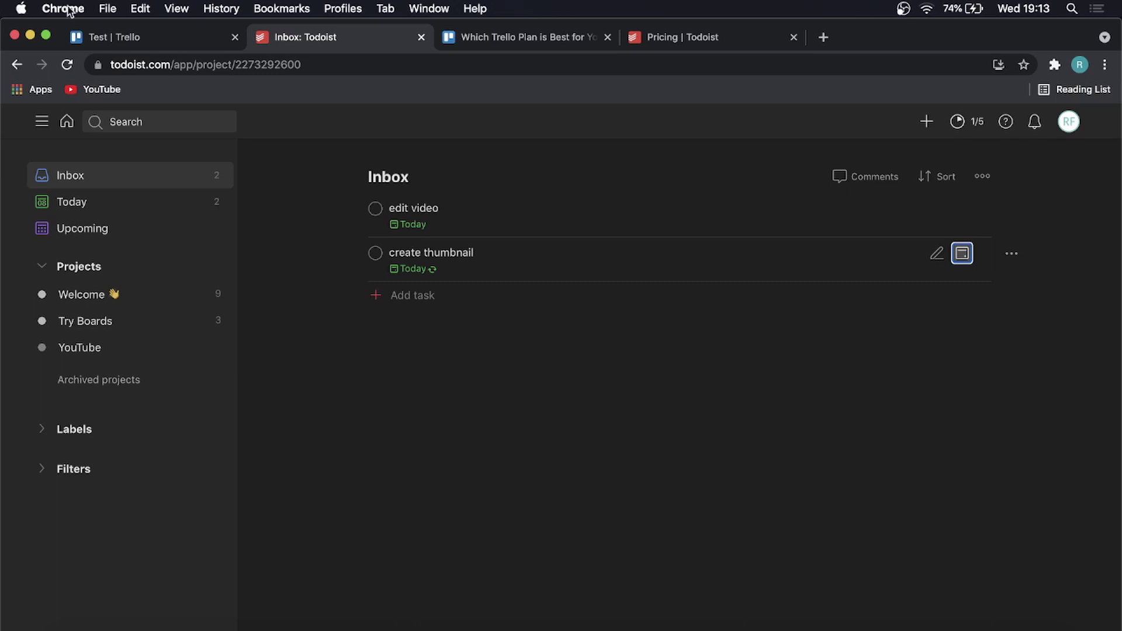
# Open the 'record video' card, swap its green label for red, and begin adding a checklist
pyautogui.click(156, 43)
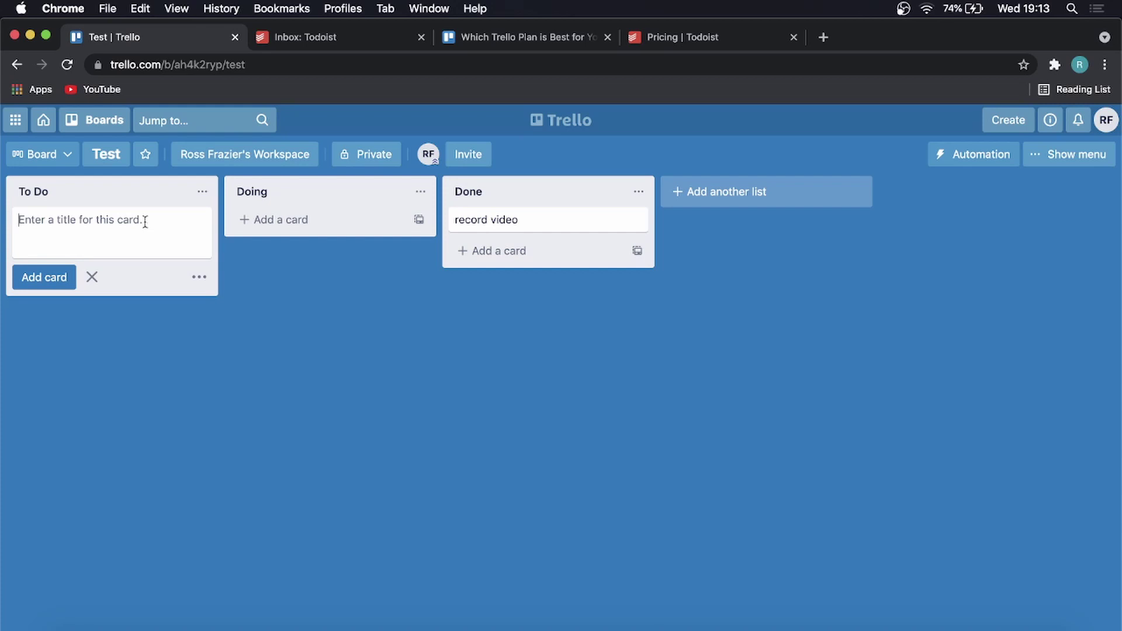
pyautogui.click(516, 220)
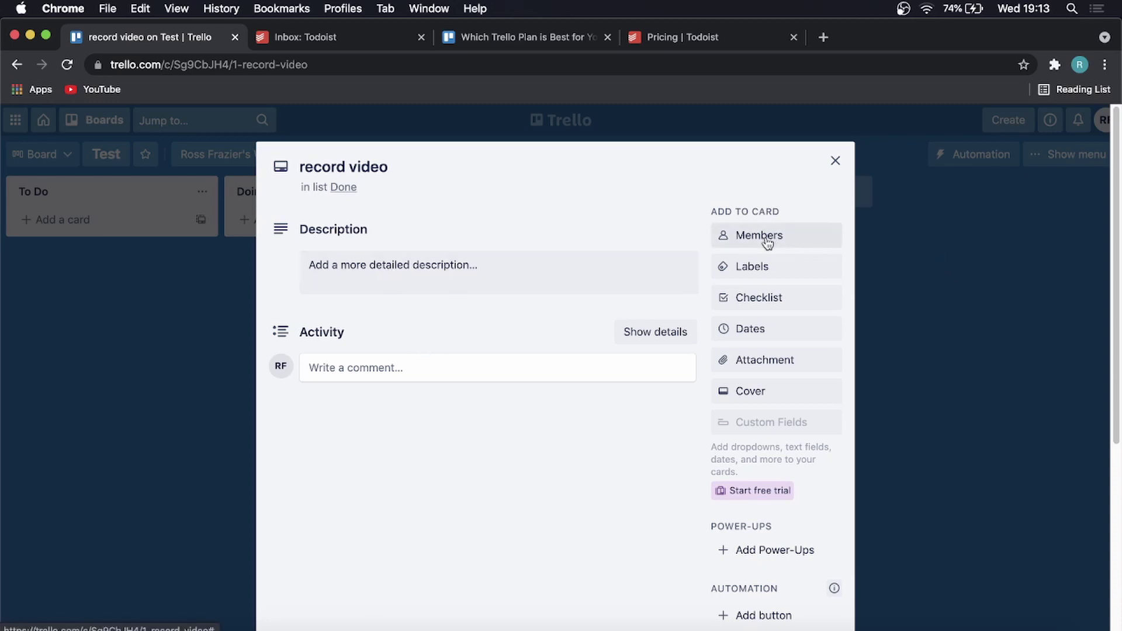
pyautogui.click(768, 269)
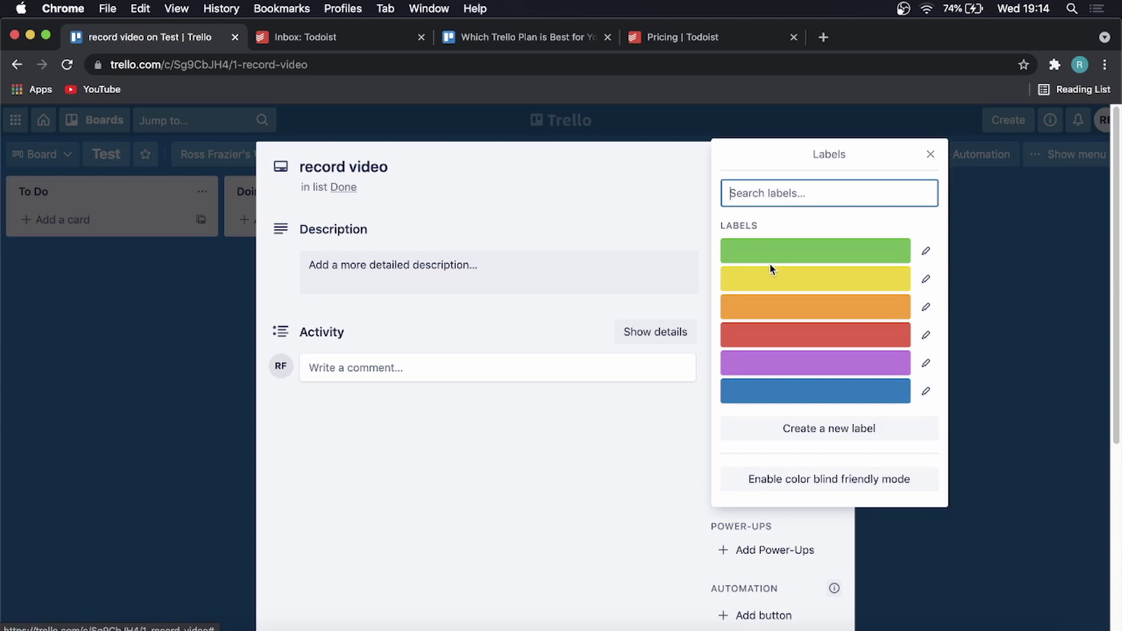
pyautogui.click(820, 251)
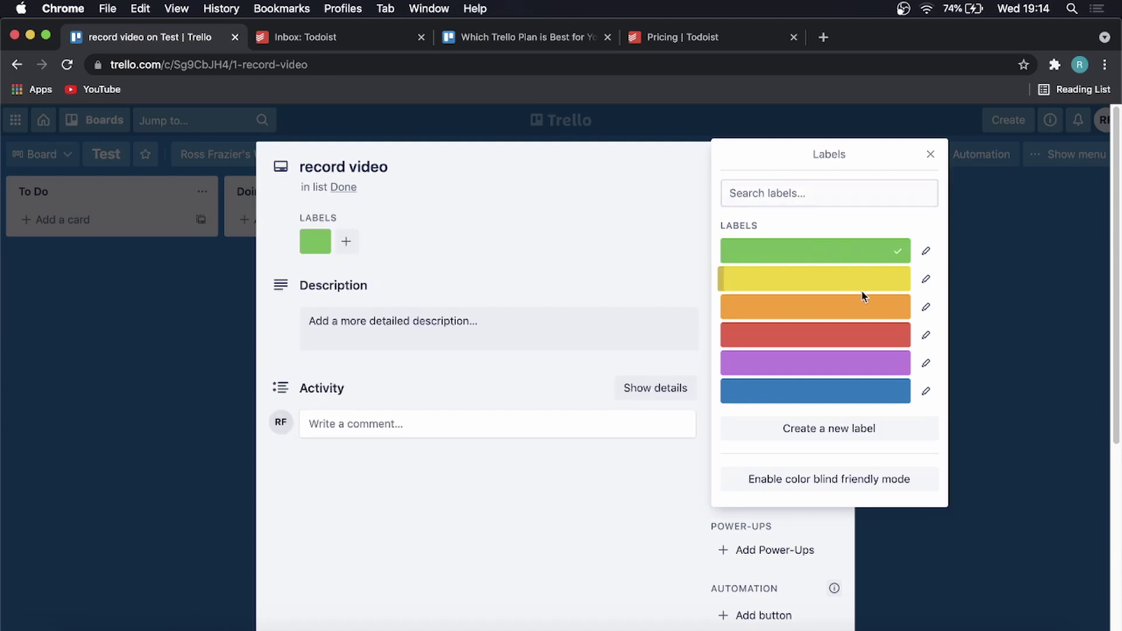
pyautogui.click(862, 335)
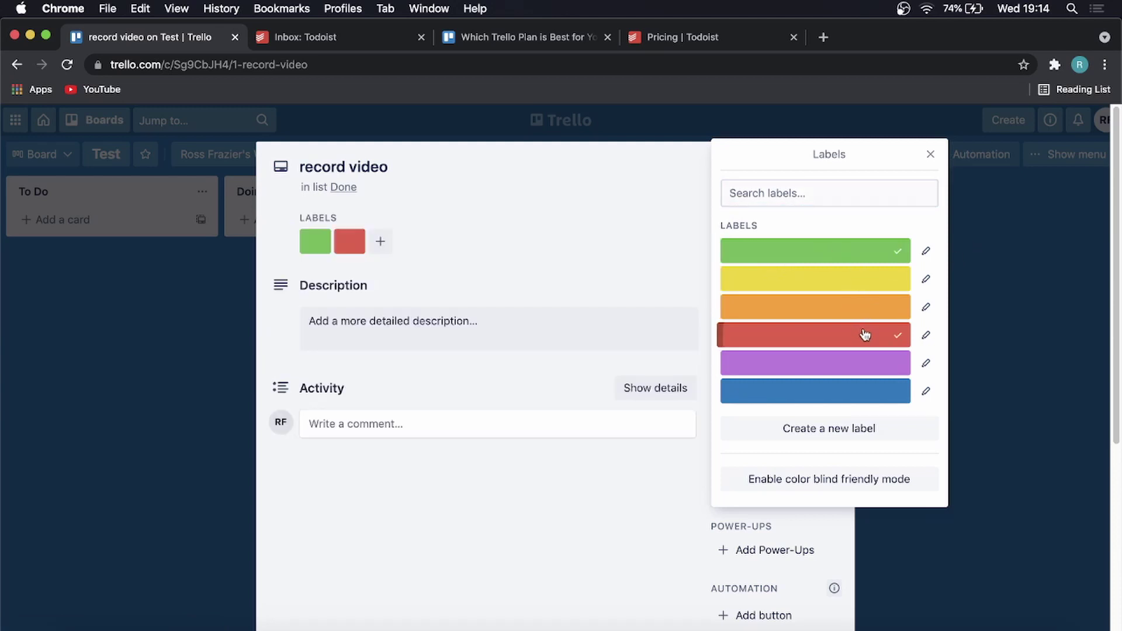
pyautogui.click(894, 257)
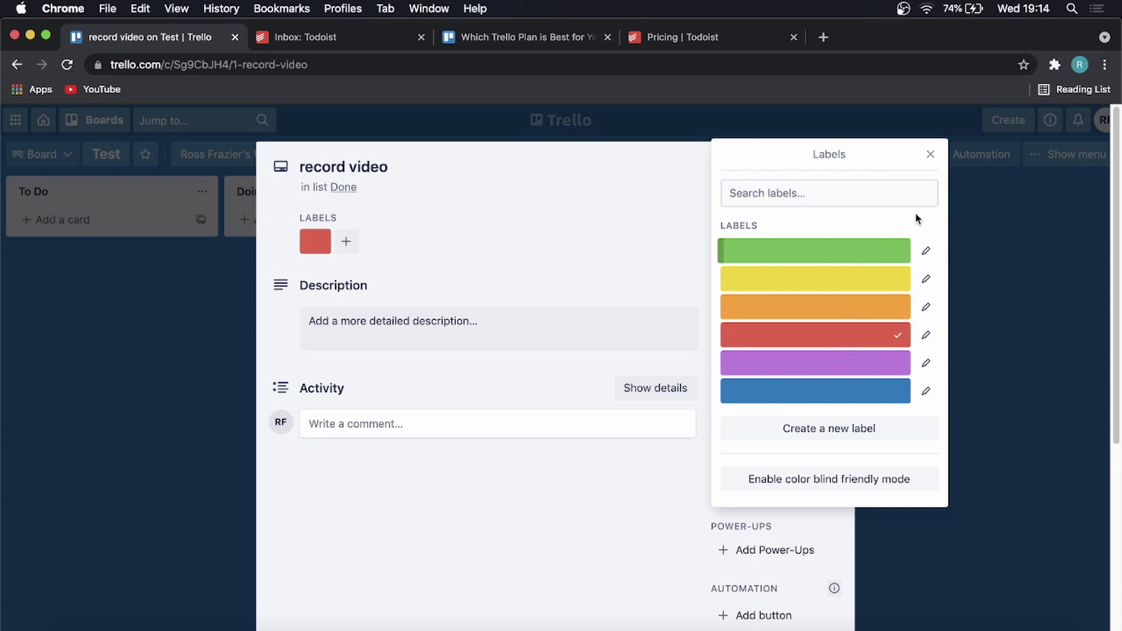
pyautogui.click(932, 156)
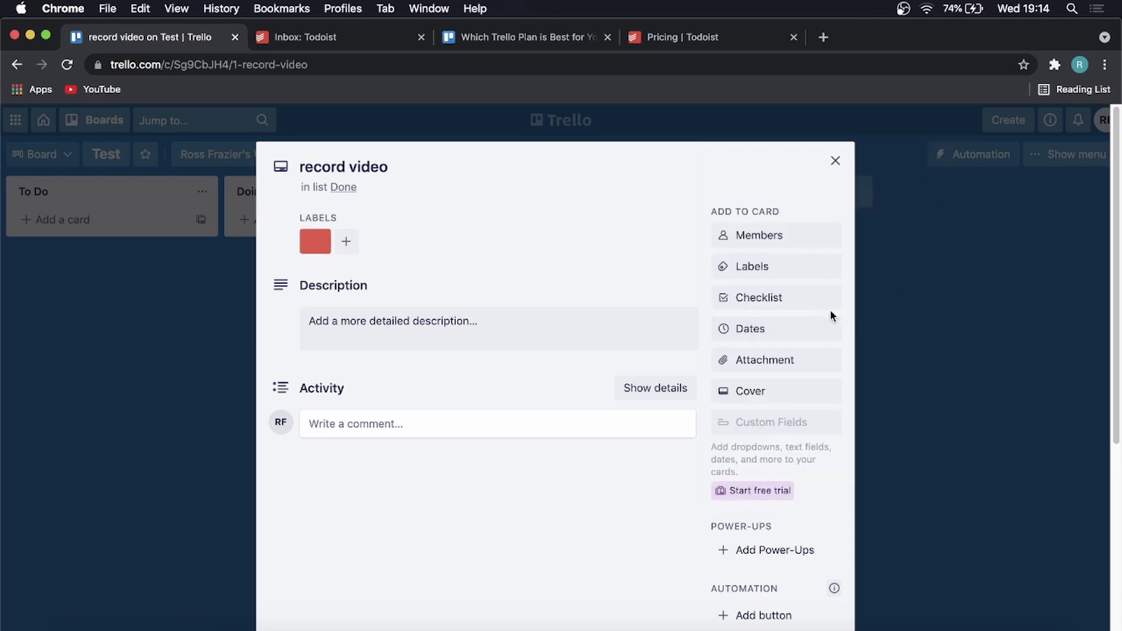
pyautogui.click(772, 298)
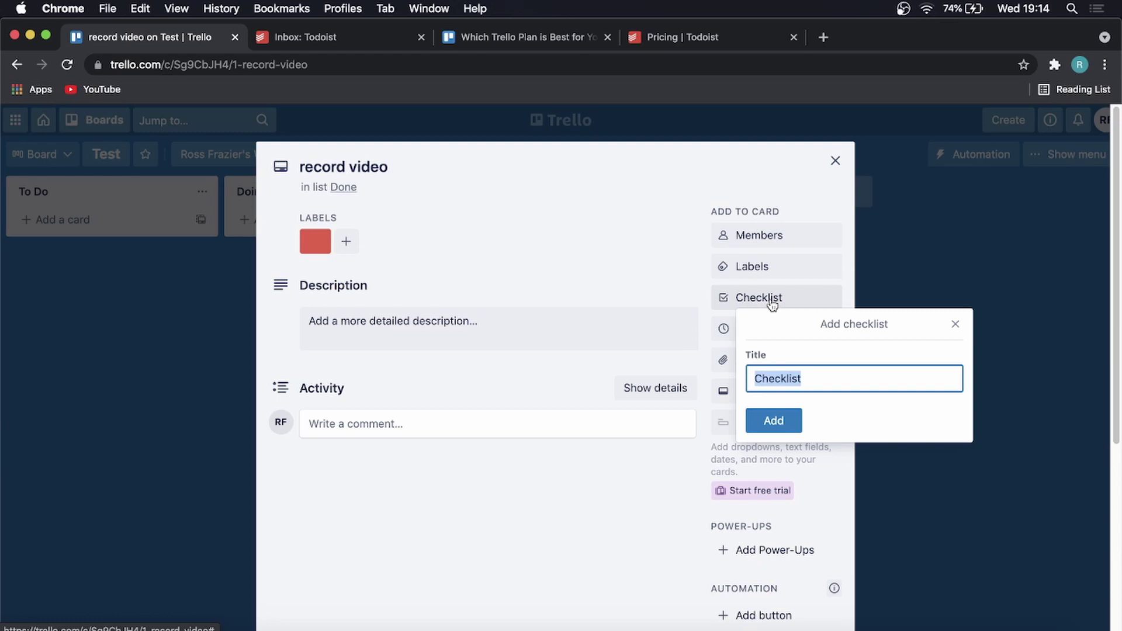
# Cancel the checklist and attachment options, then close the card back to the Test board
pyautogui.click(955, 324)
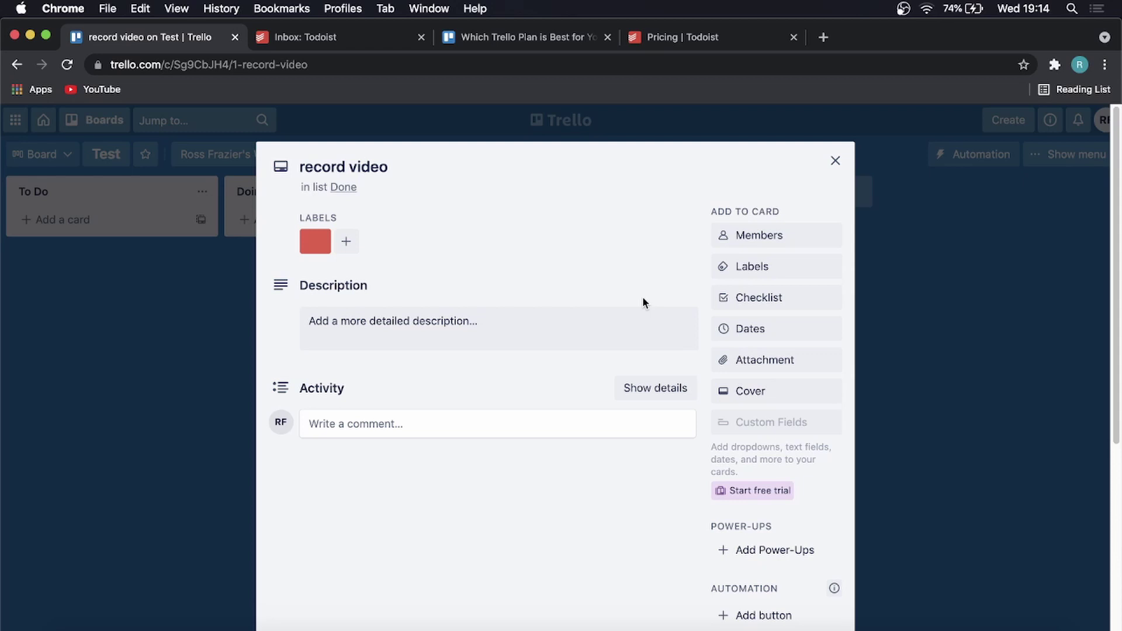
pyautogui.click(760, 364)
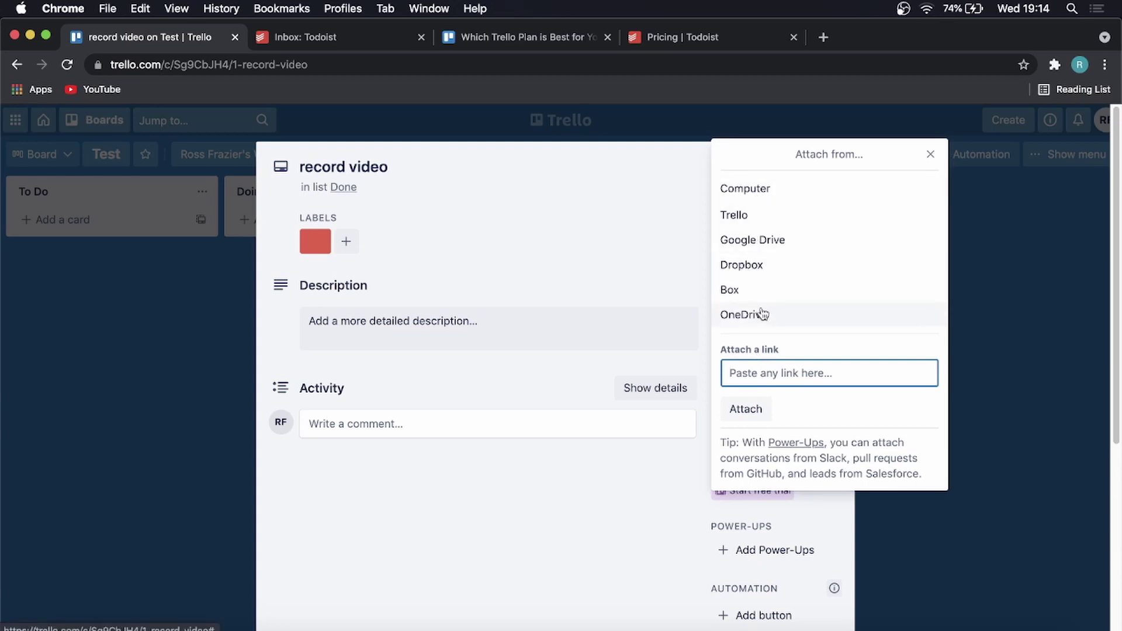
pyautogui.click(930, 154)
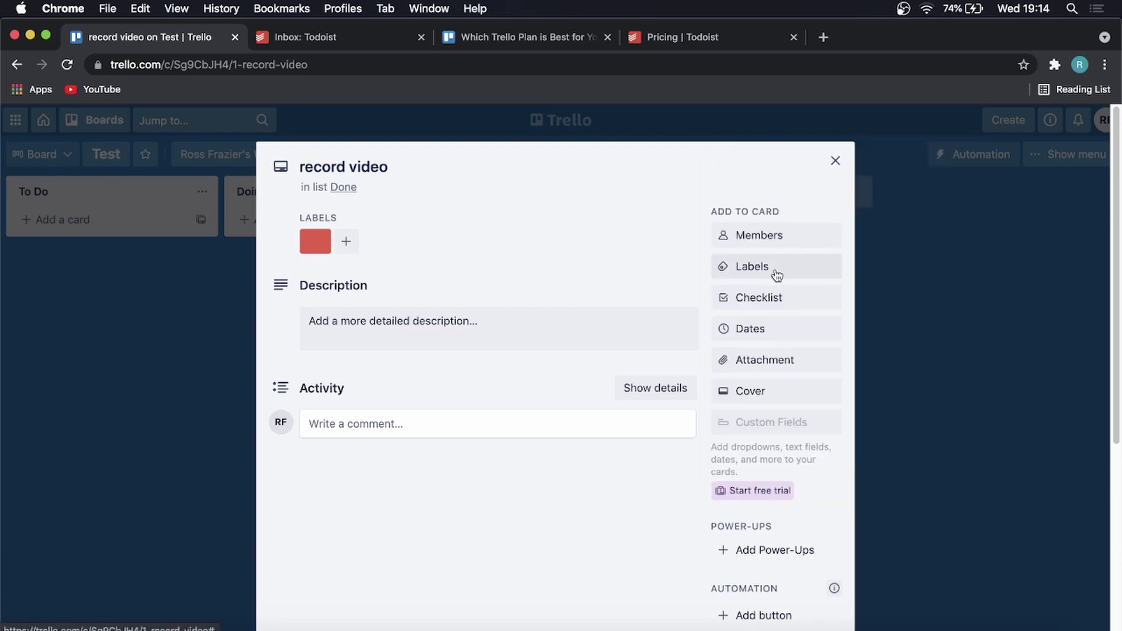
pyautogui.scroll(-2, 772, 393)
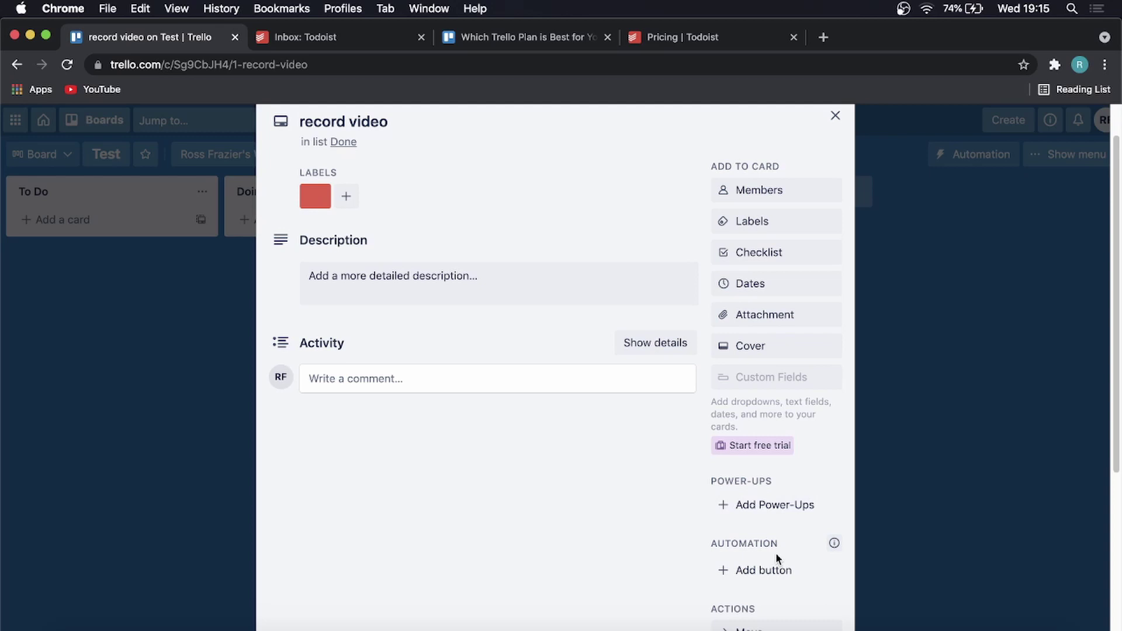
pyautogui.scroll(-5, 818, 480)
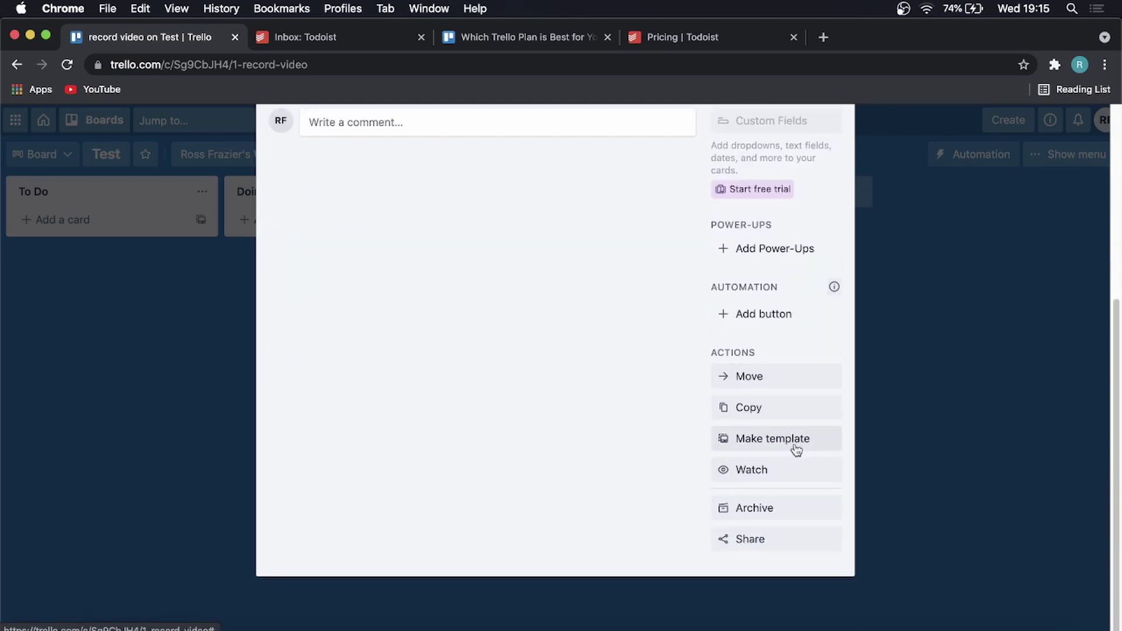
pyautogui.click(928, 409)
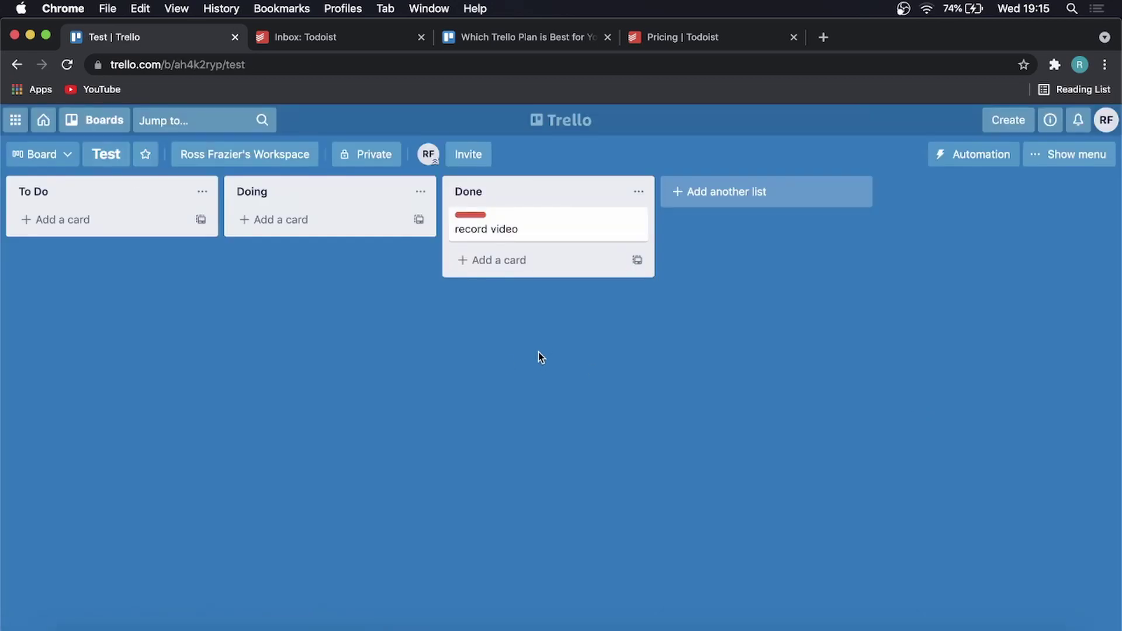
# Switch to the 'Inbox: Todoist' tab showing 'edit video' and recurring 'create thumbnail', then press Super+Tab
pyautogui.click(329, 40)
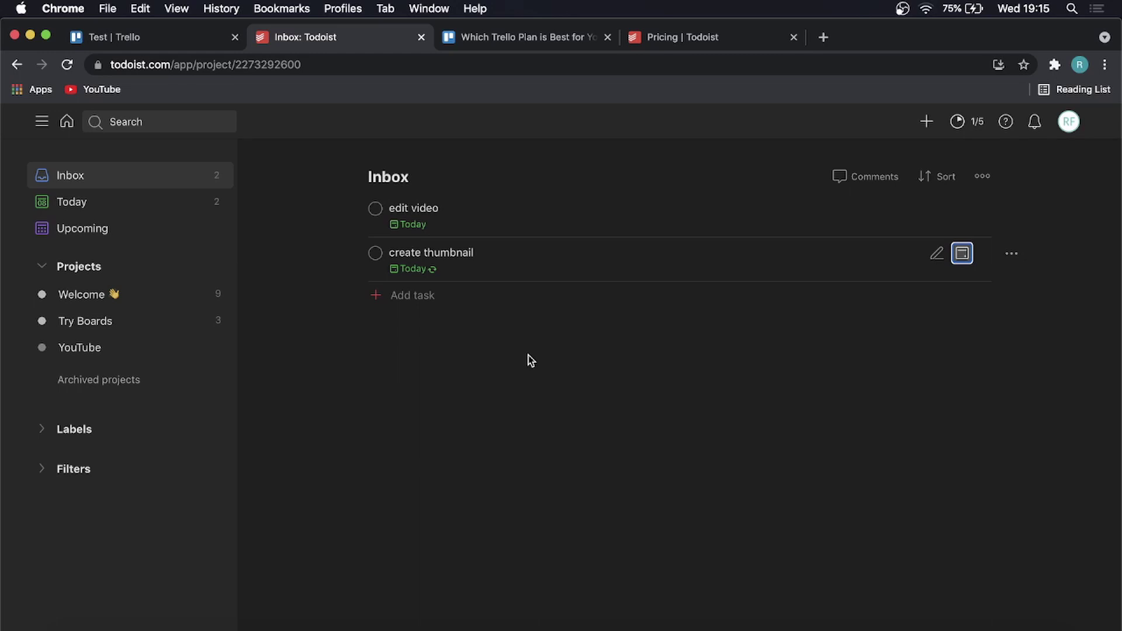
pyautogui.press('super+Tab')
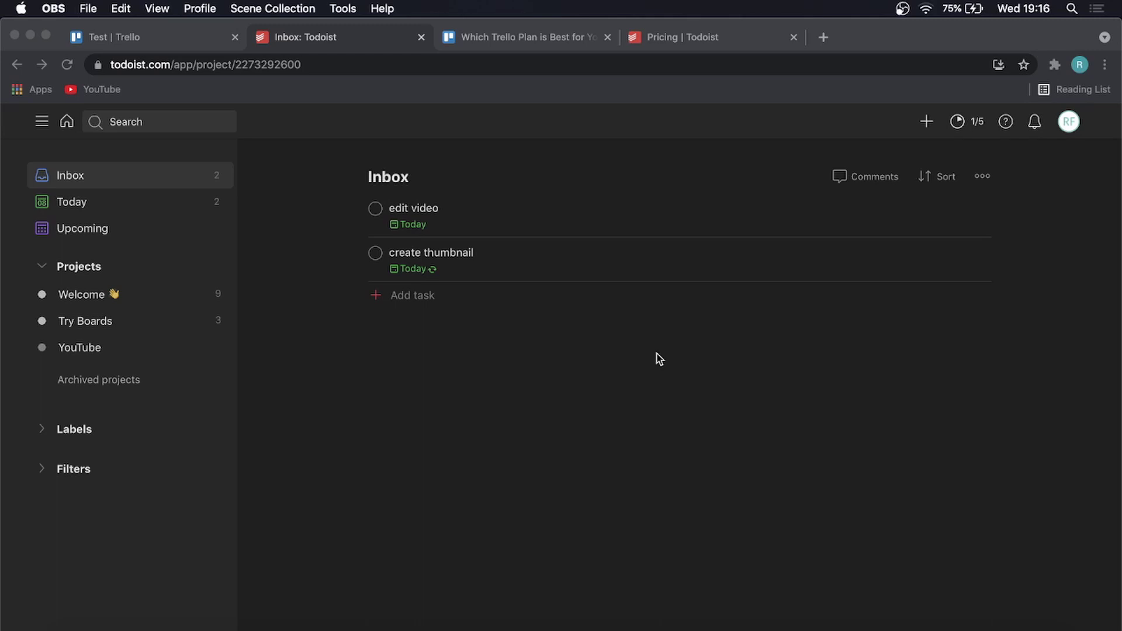
# Switch Todoist's theme from Dark to Noir, keep and save the change, and close Settings
pyautogui.click(1075, 125)
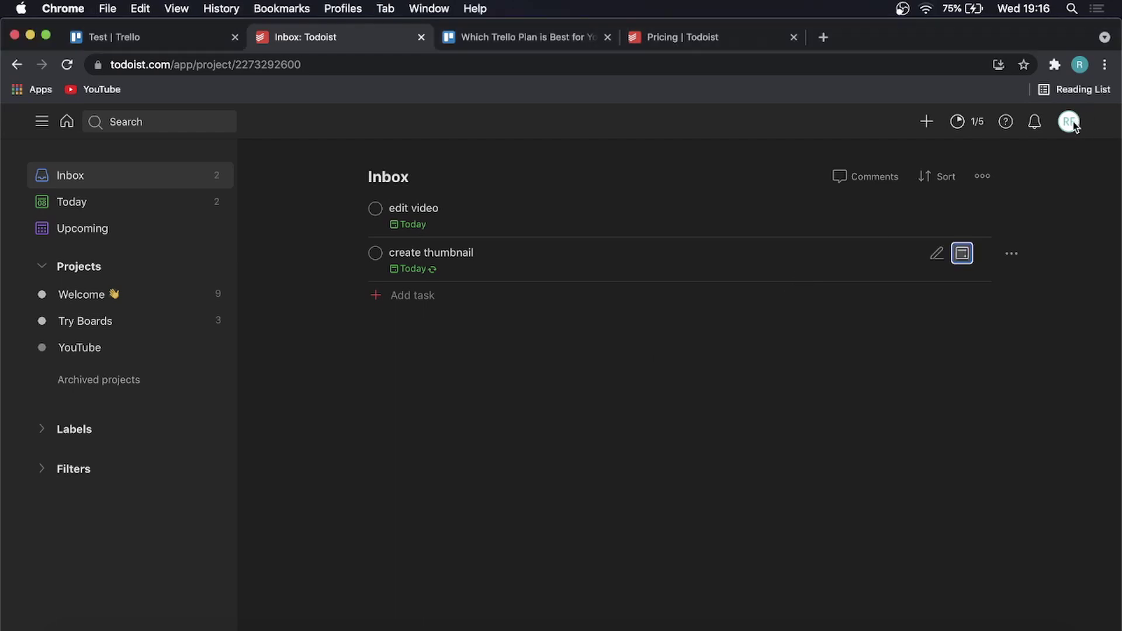
pyautogui.click(1070, 126)
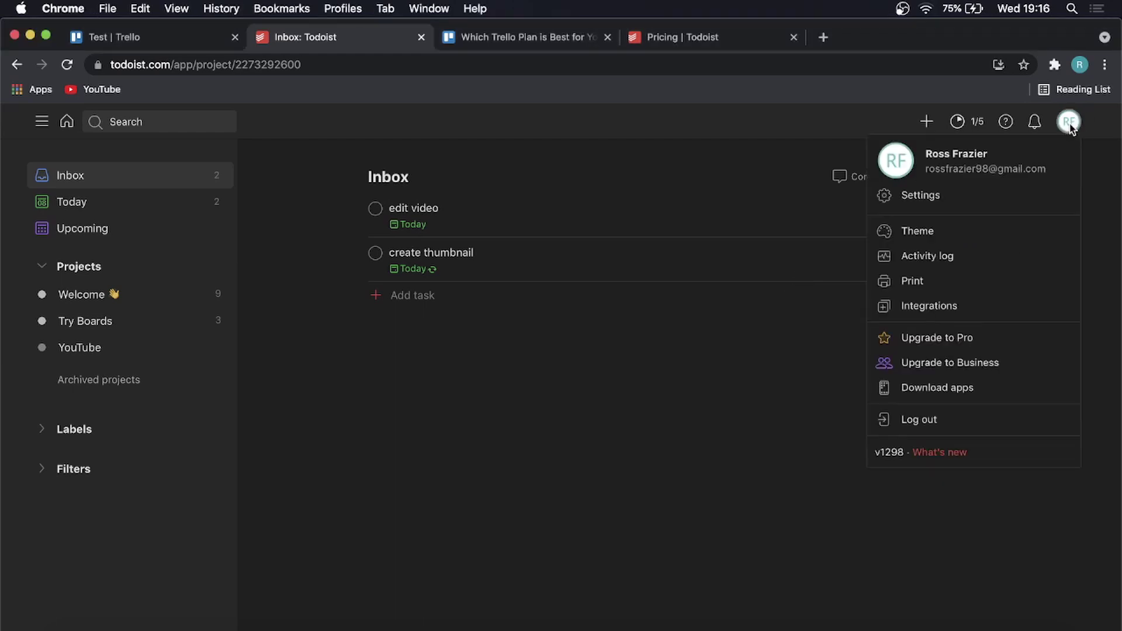
pyautogui.click(945, 232)
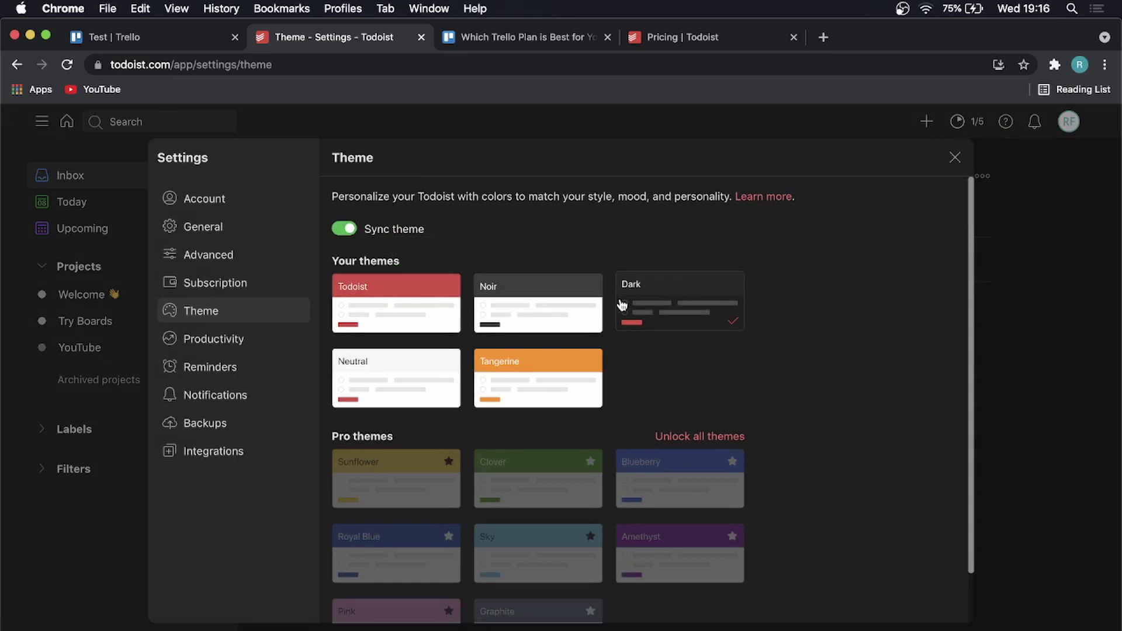
pyautogui.click(566, 309)
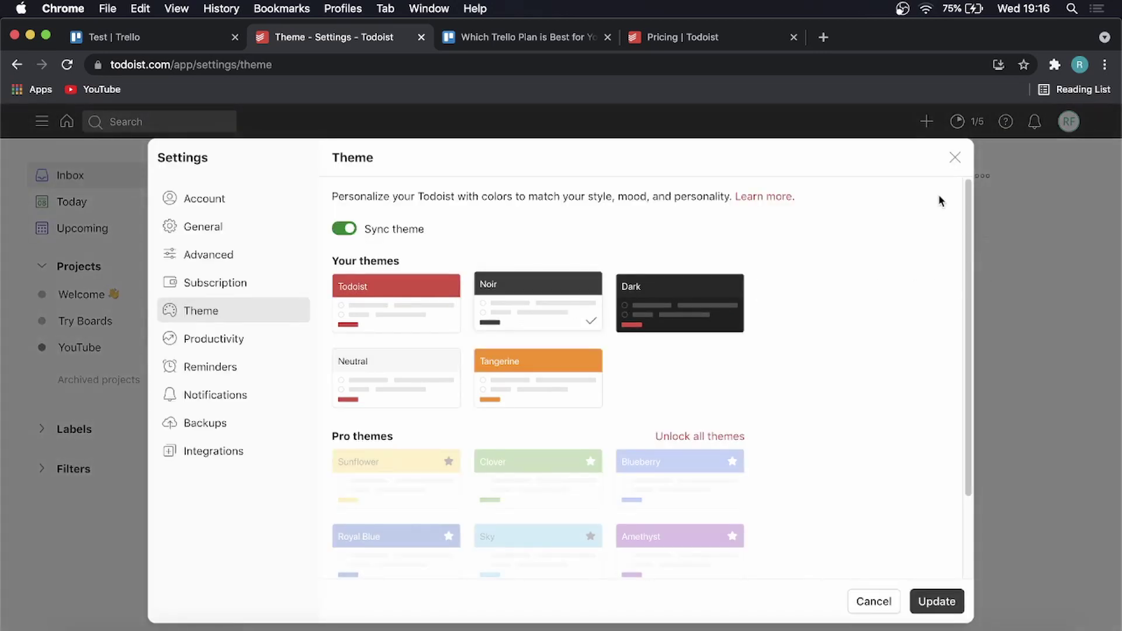
pyautogui.click(955, 158)
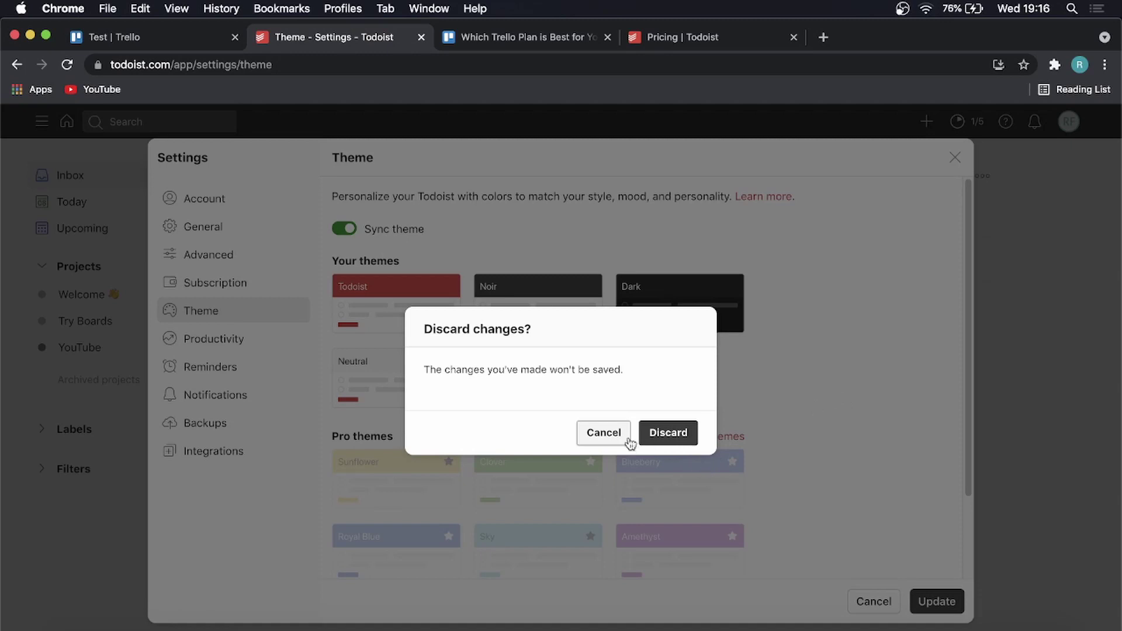
pyautogui.click(603, 433)
pyautogui.click(937, 602)
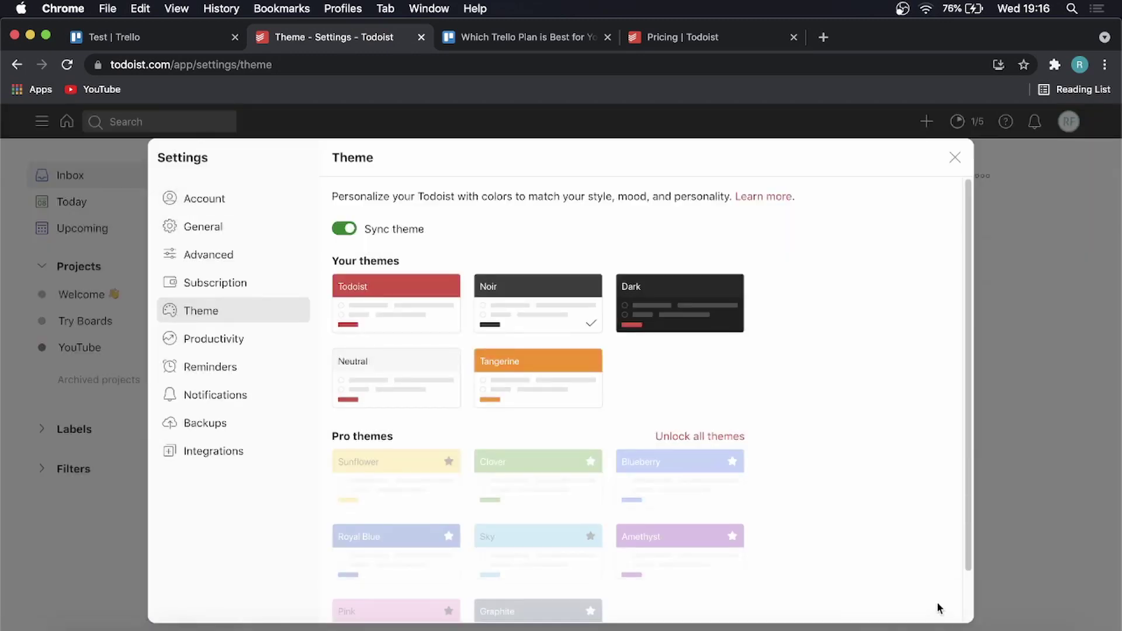
pyautogui.click(954, 158)
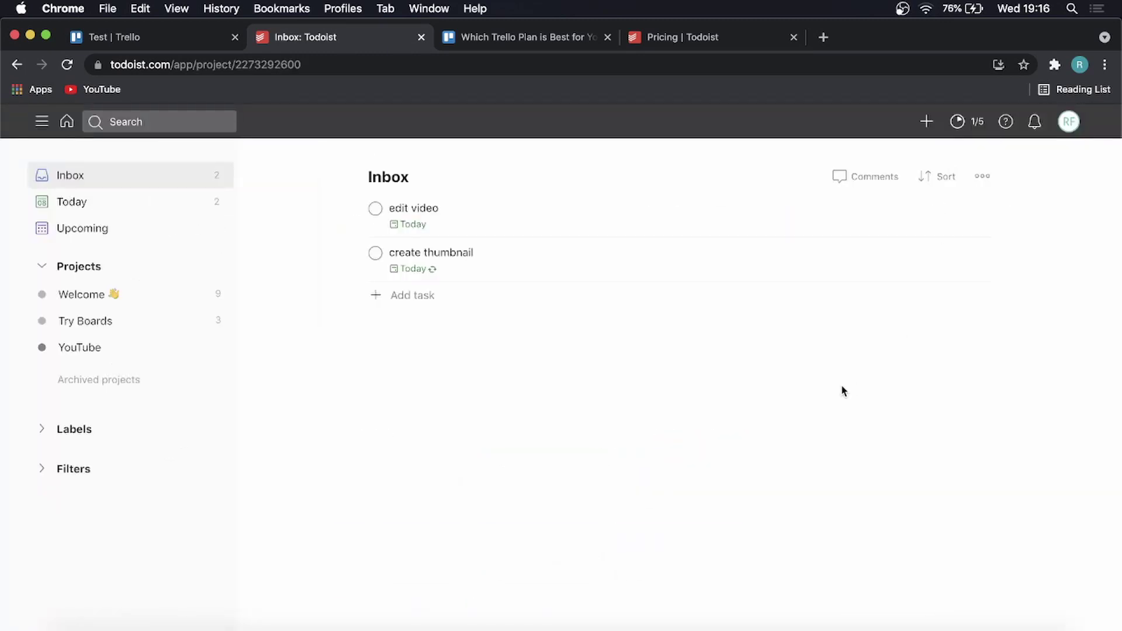
# Open the Try Boards project, then set the theme back to Dark and close Settings
pyautogui.click(123, 333)
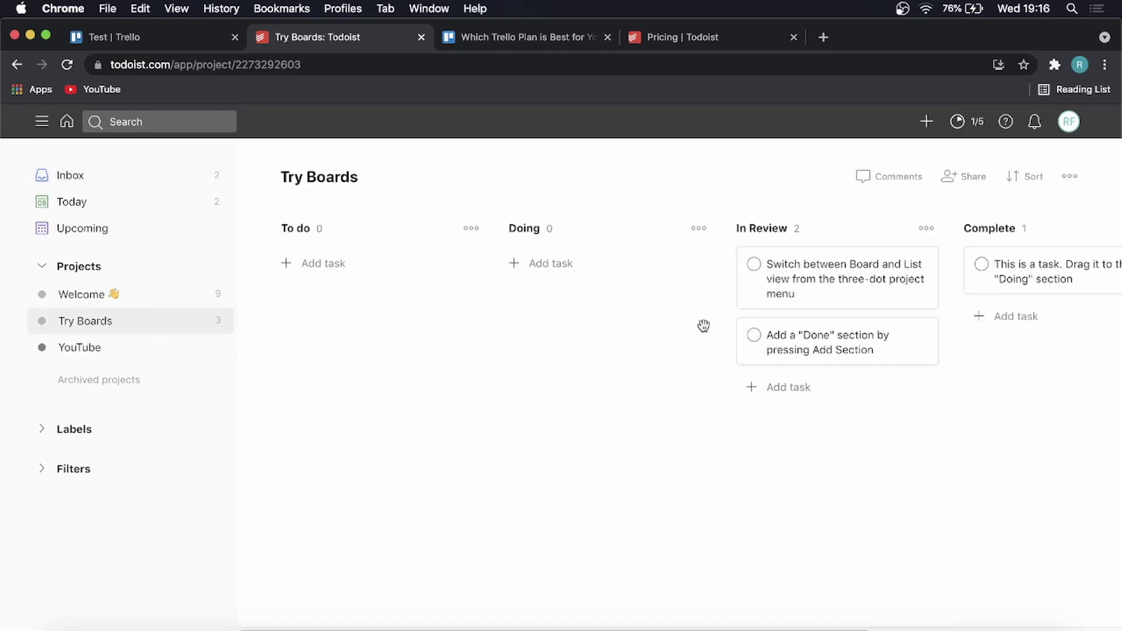
pyautogui.click(1072, 124)
pyautogui.click(938, 232)
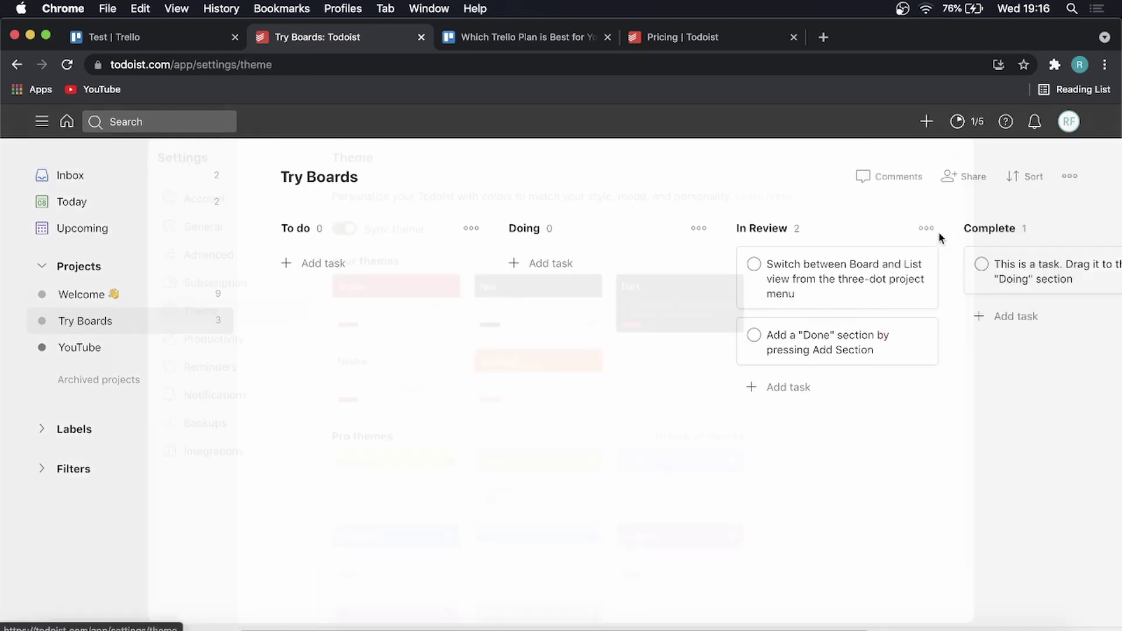
pyautogui.click(718, 305)
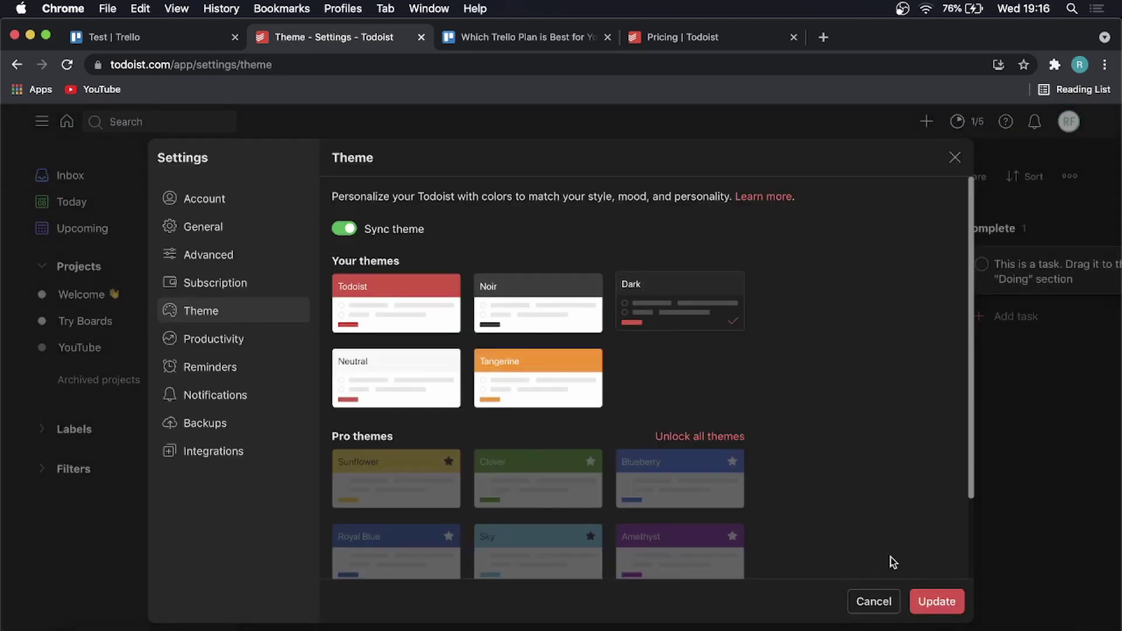
pyautogui.click(927, 608)
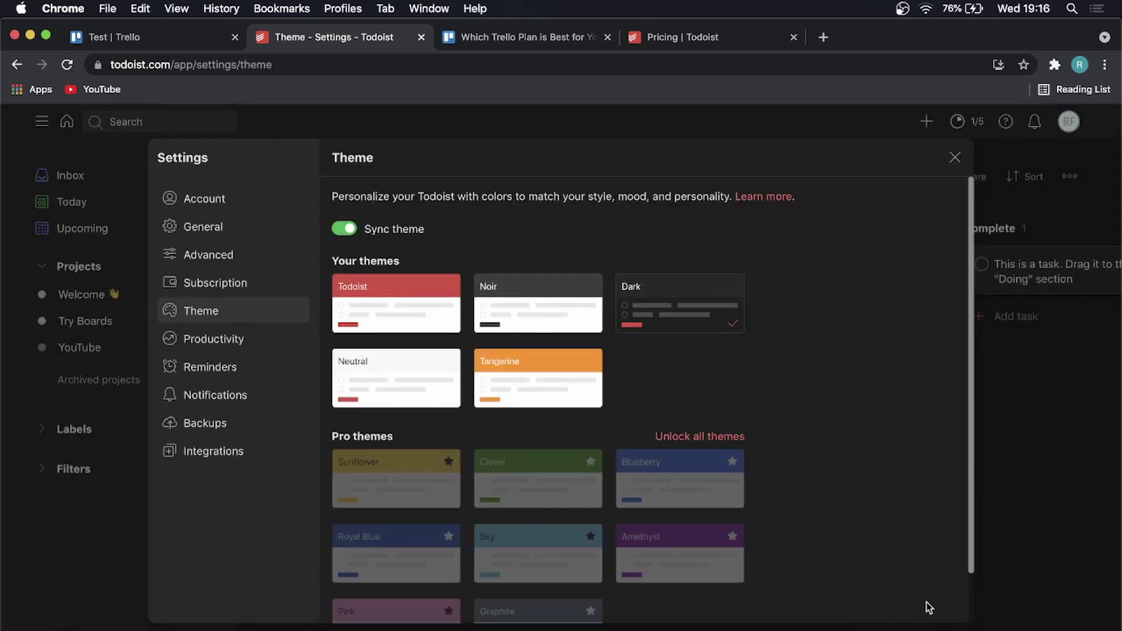
pyautogui.click(954, 158)
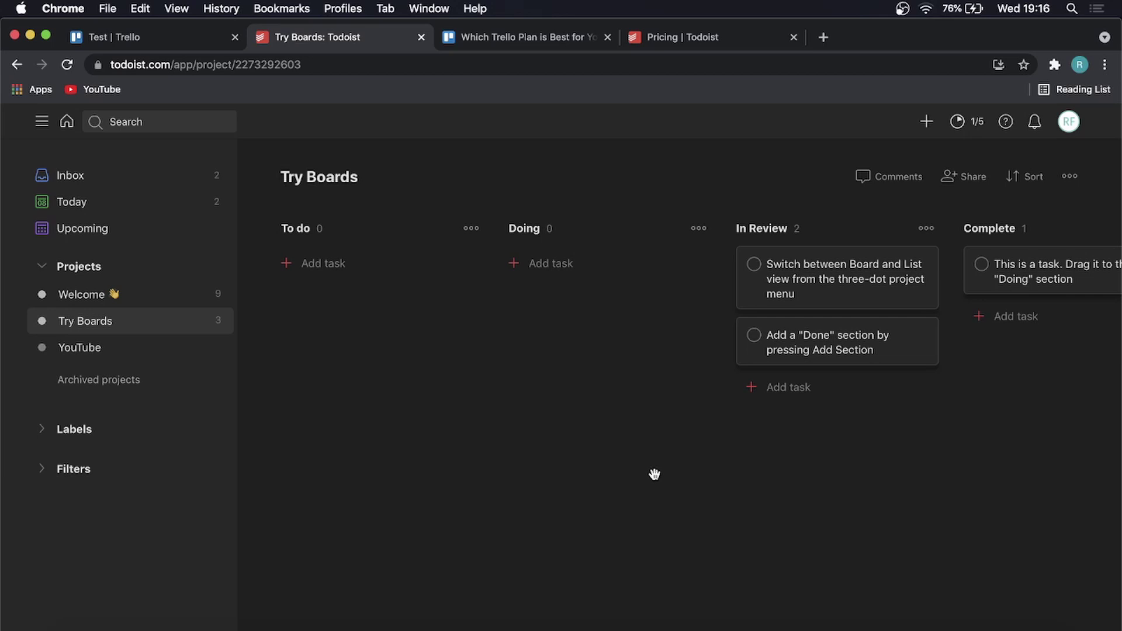
# Open Trello's pricing page and scroll through the Free, Standard, Premium and Enterprise feature lists
pyautogui.click(507, 37)
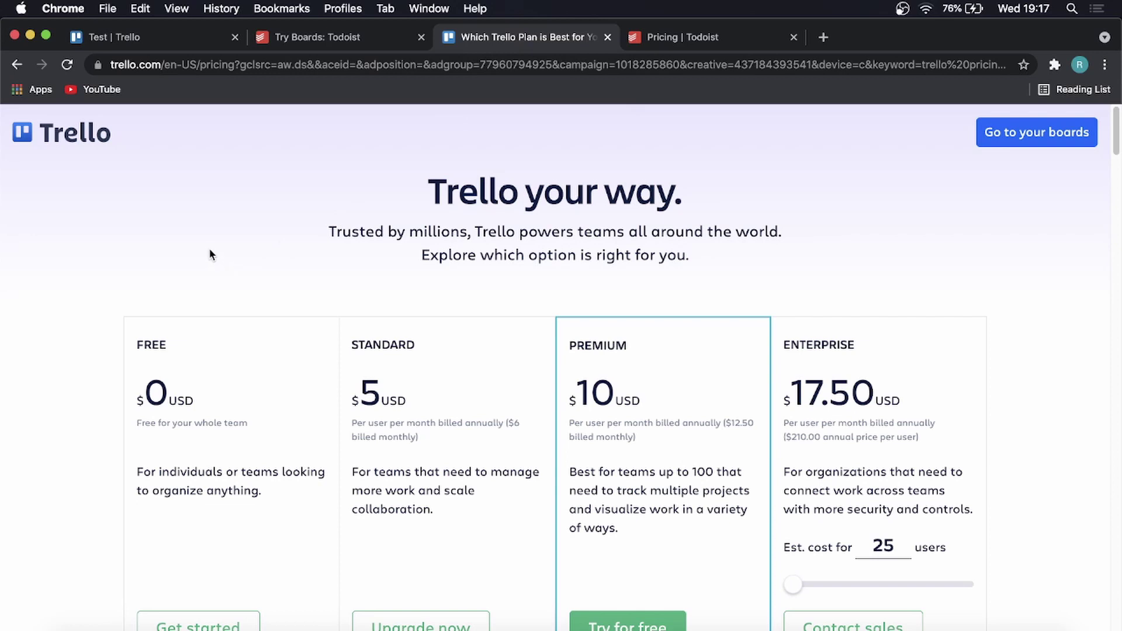
pyautogui.scroll(-1, 211, 253)
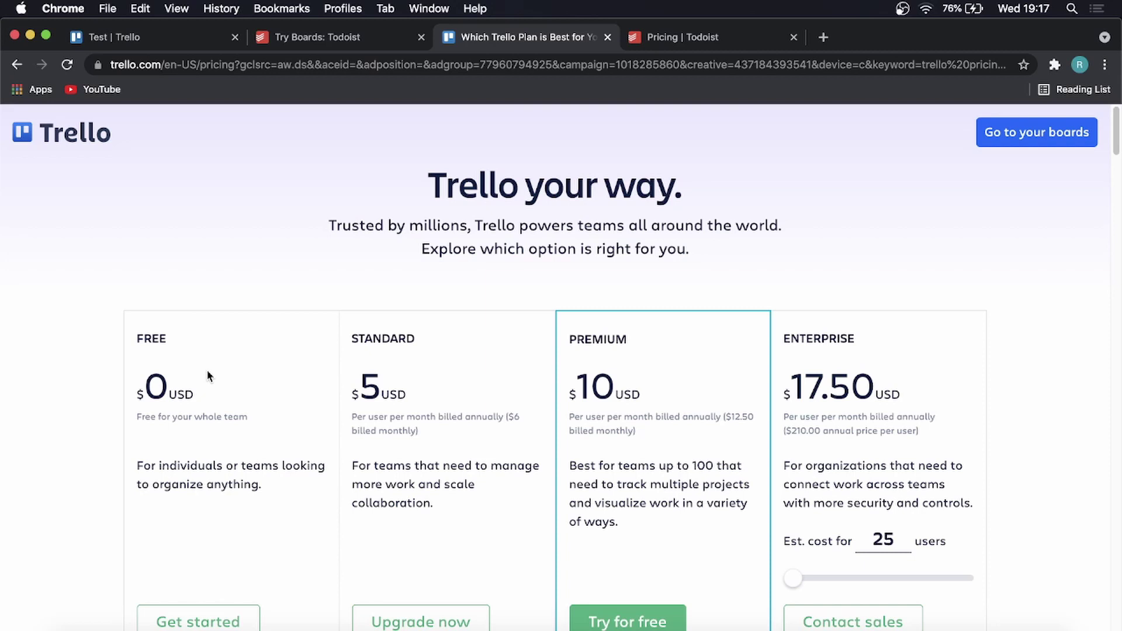
pyautogui.scroll(-1, 436, 468)
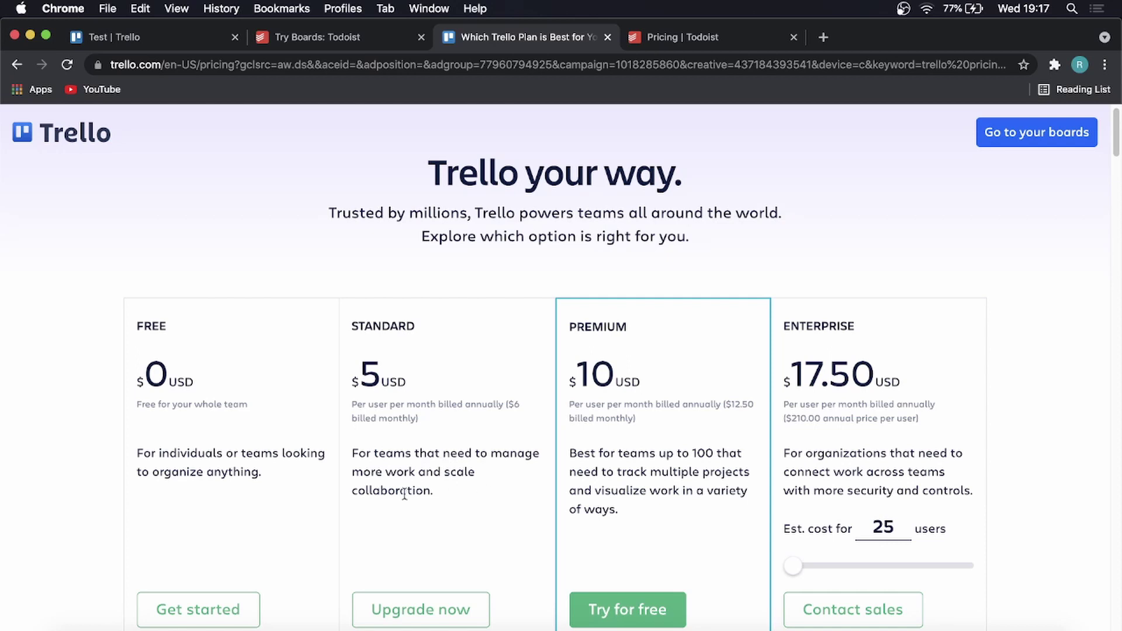
pyautogui.scroll(-6, 435, 511)
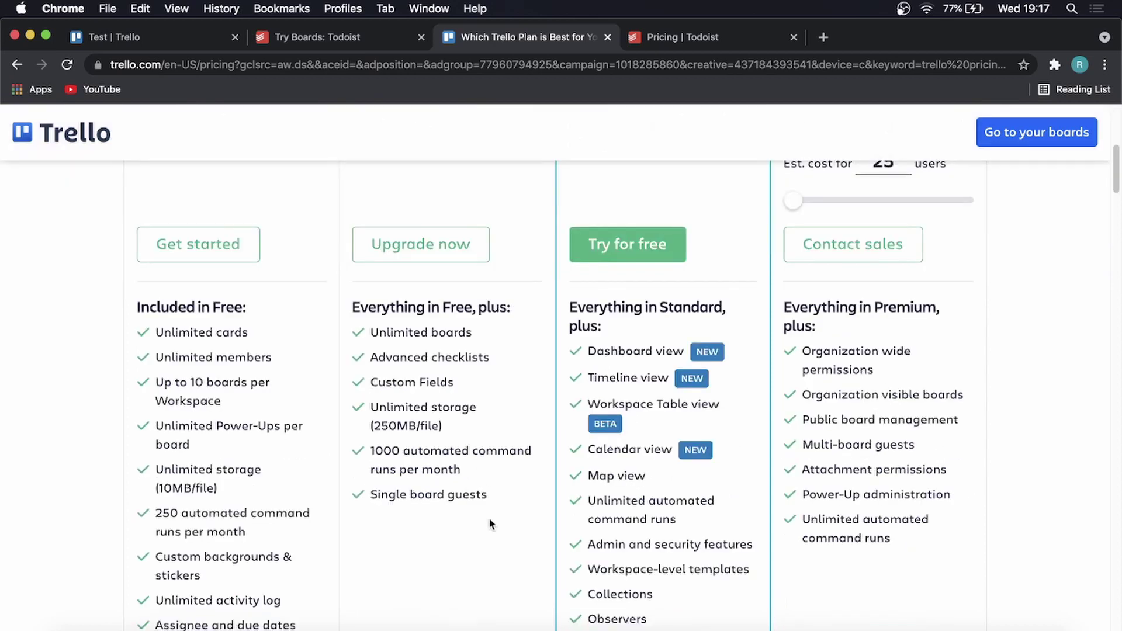
pyautogui.scroll(-2, 490, 524)
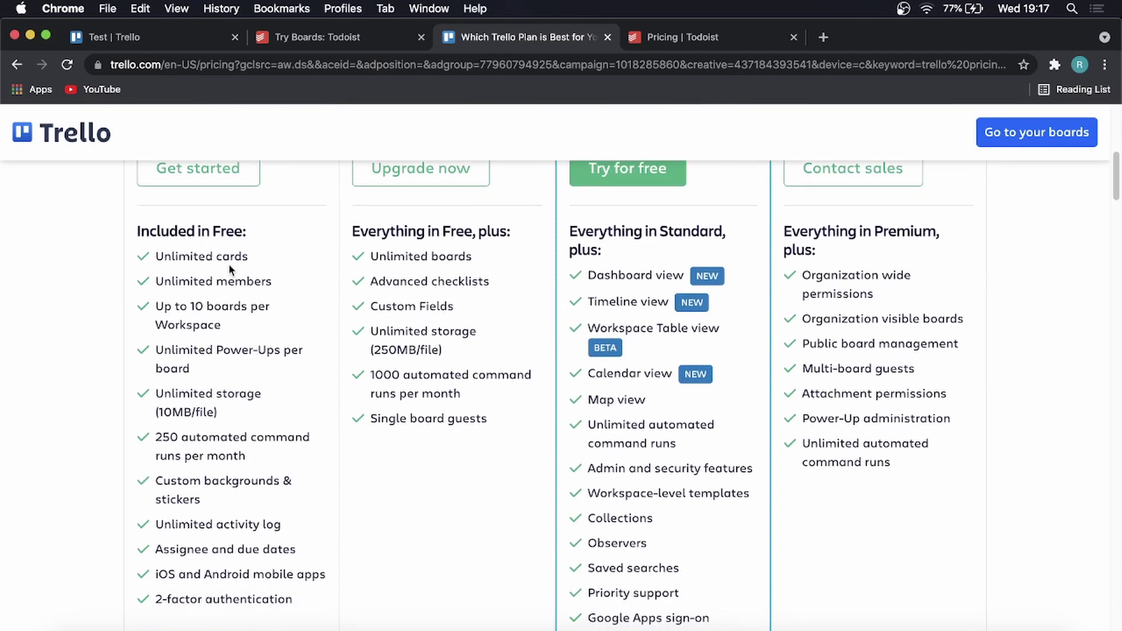
pyautogui.scroll(-1, 220, 327)
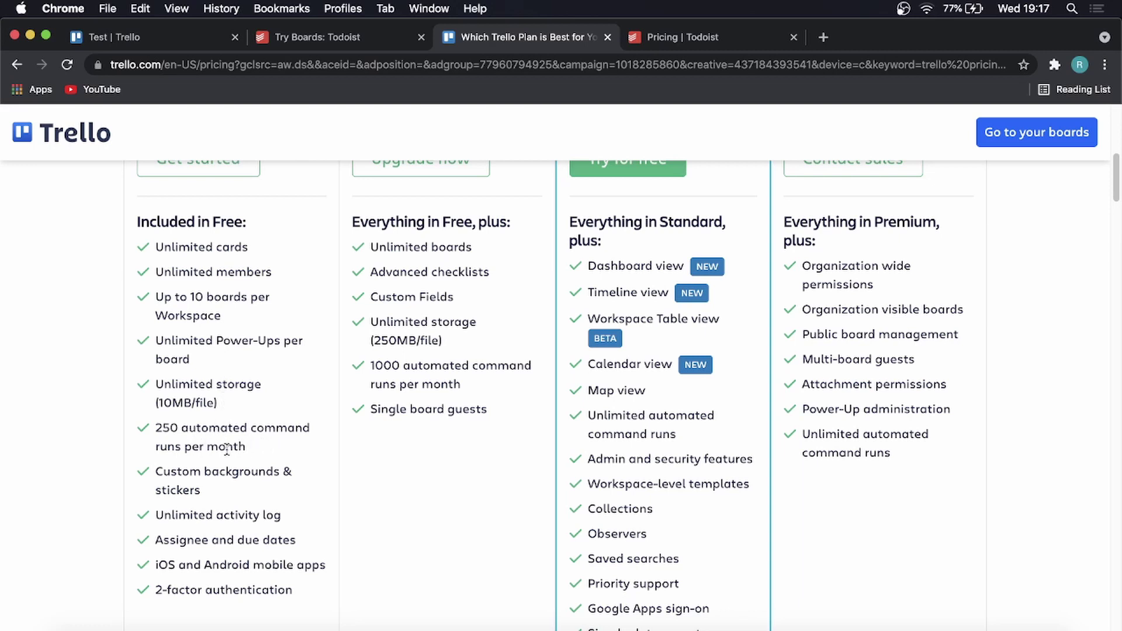
pyautogui.scroll(4, 423, 384)
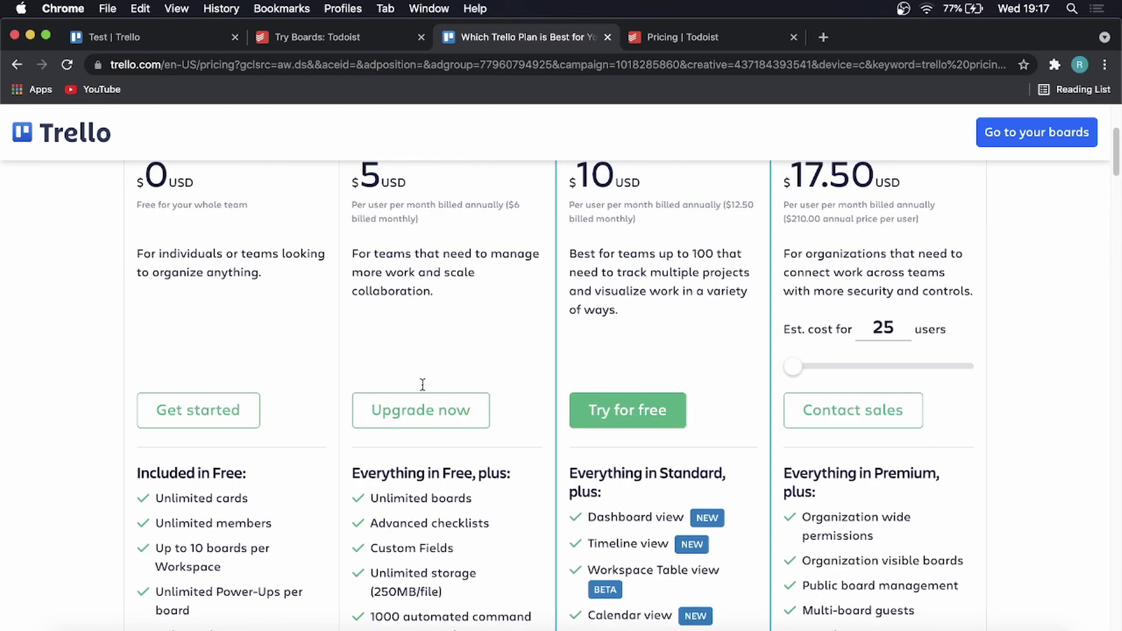
pyautogui.scroll(-4, 421, 380)
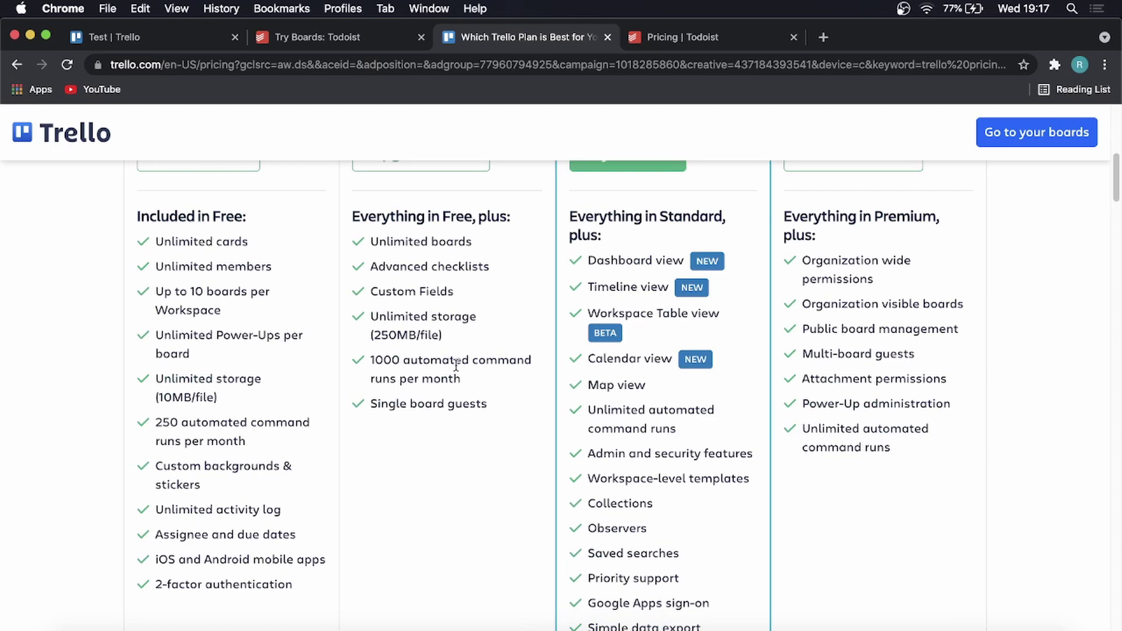
pyautogui.scroll(-1, 455, 364)
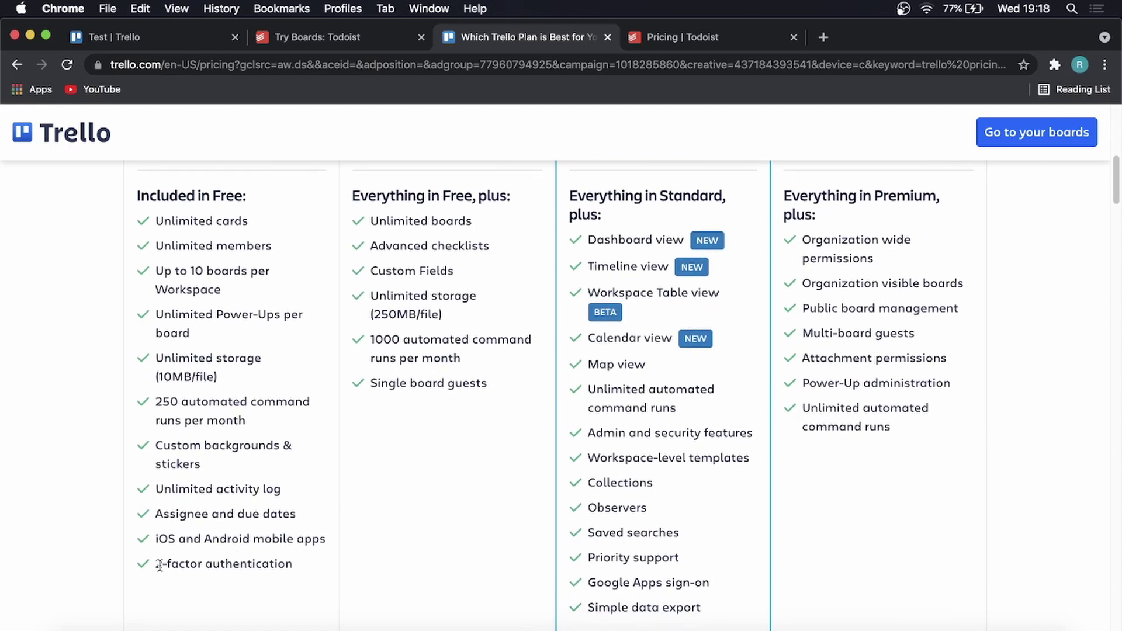
# Select and then clear some plan feature text, and scroll back up the plan list
pyautogui.moveTo(163, 566); pyautogui.dragTo(285, 582)
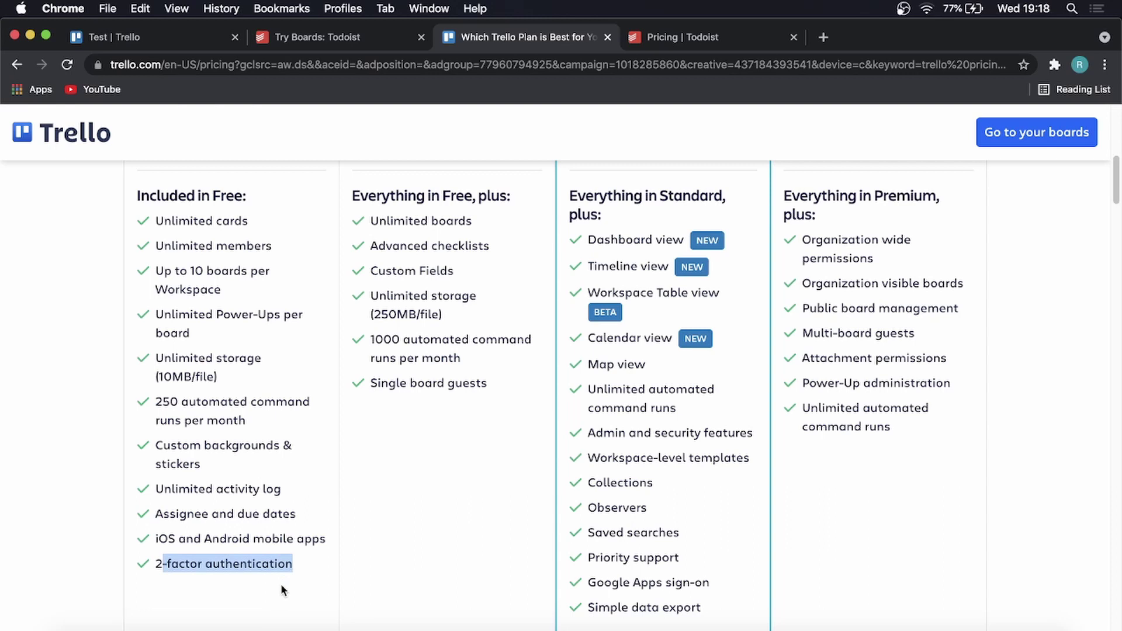
pyautogui.click(280, 590)
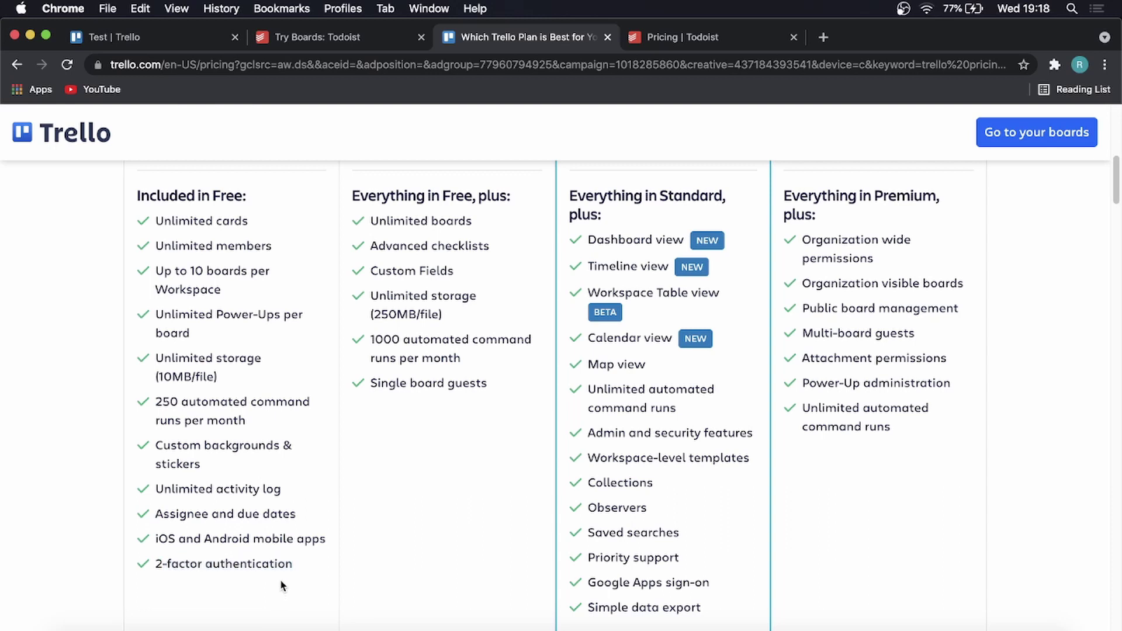
pyautogui.scroll(1, 280, 585)
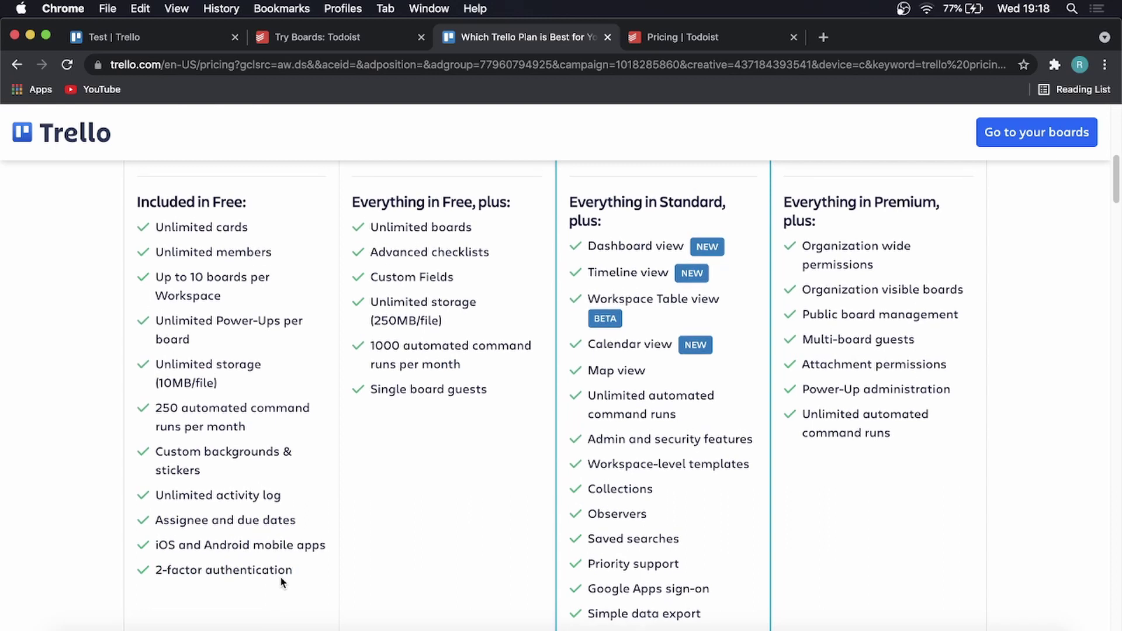
pyautogui.scroll(5, 281, 582)
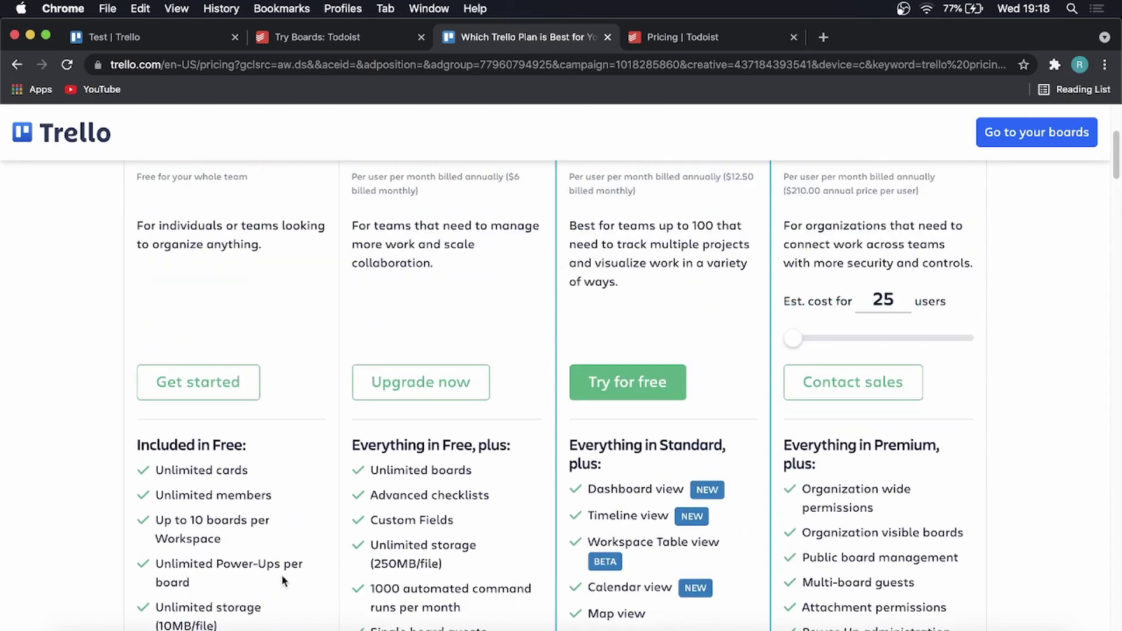
pyautogui.scroll(-2, 282, 574)
pyautogui.scroll(7, 291, 567)
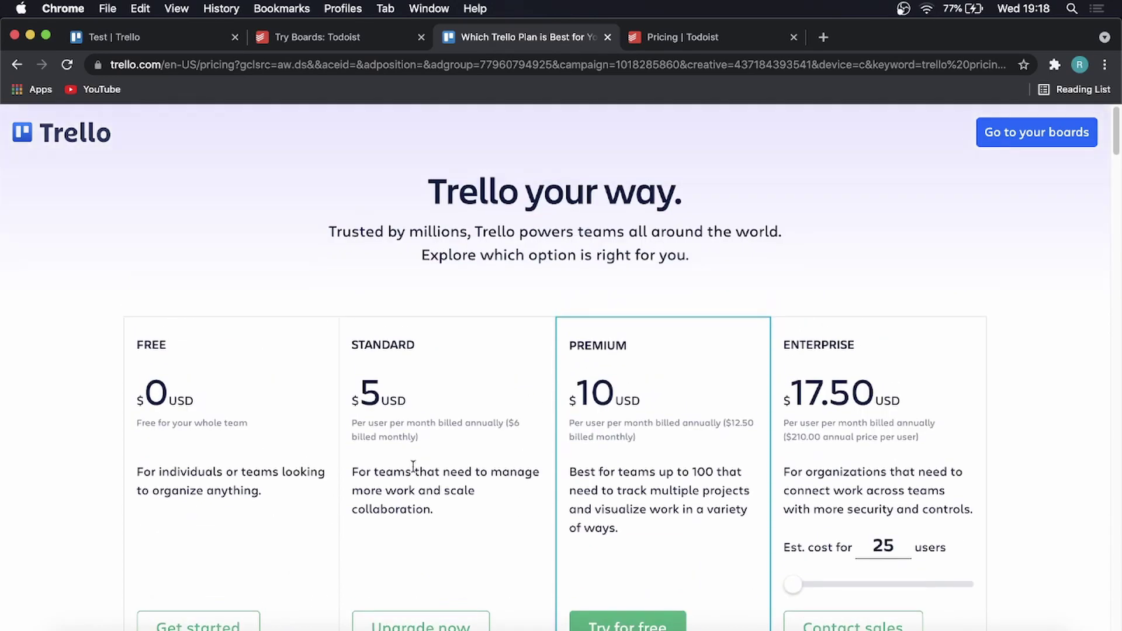
pyautogui.scroll(-6, 501, 469)
pyautogui.scroll(-5, 500, 470)
pyautogui.scroll(4, 501, 468)
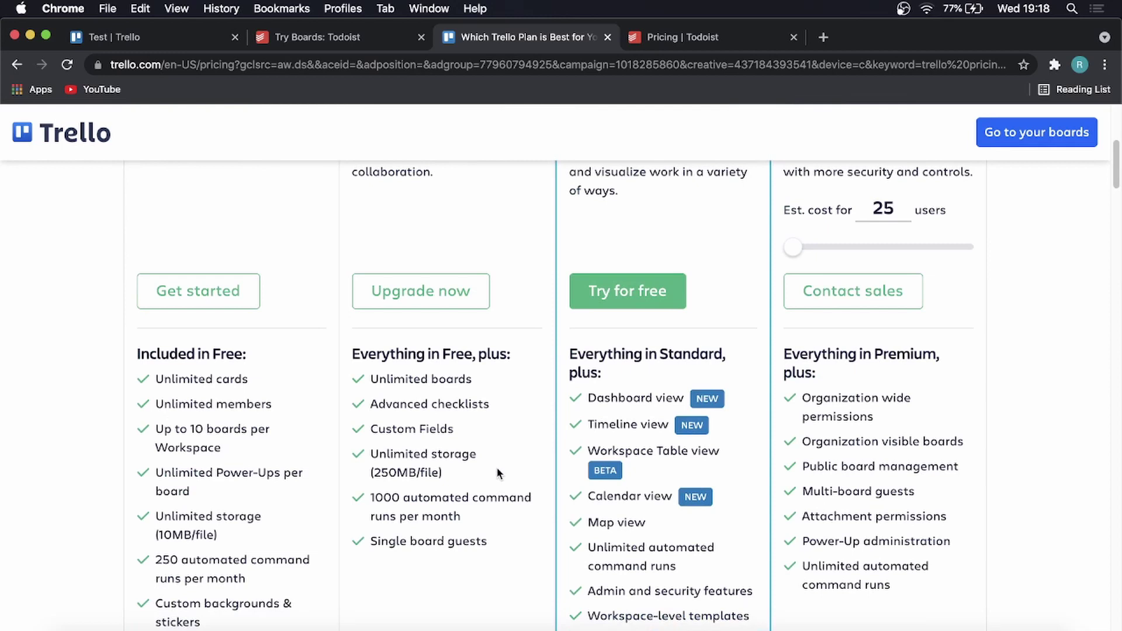
# Scroll through Trello's plan prices, including Enterprise at $17.50 per user per month
pyautogui.scroll(7, 496, 465)
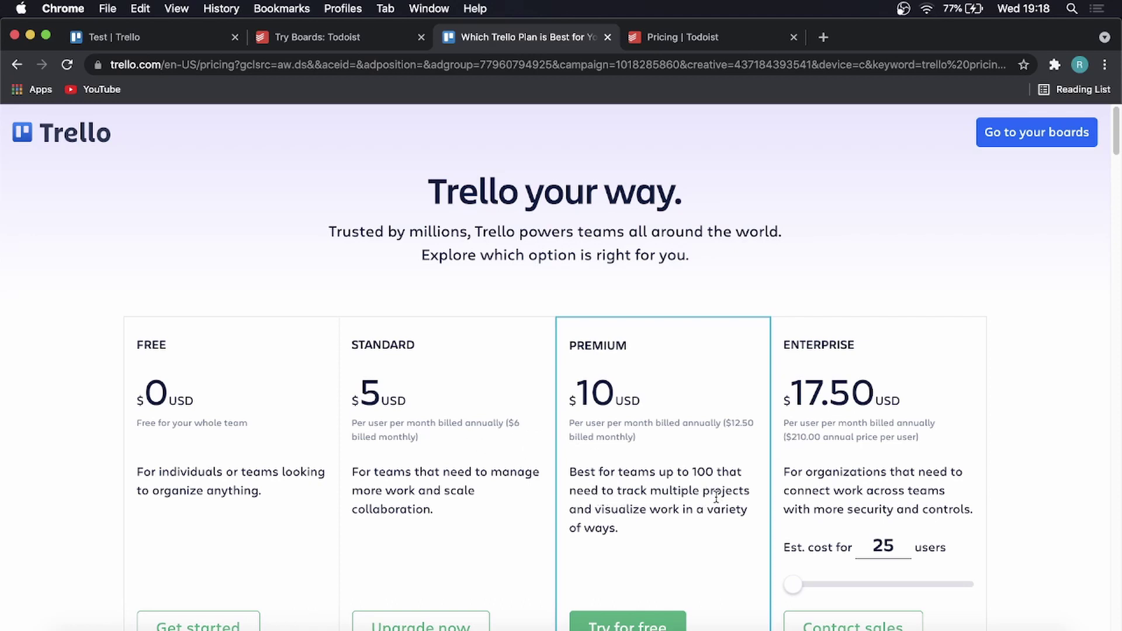
pyautogui.scroll(-3, 725, 520)
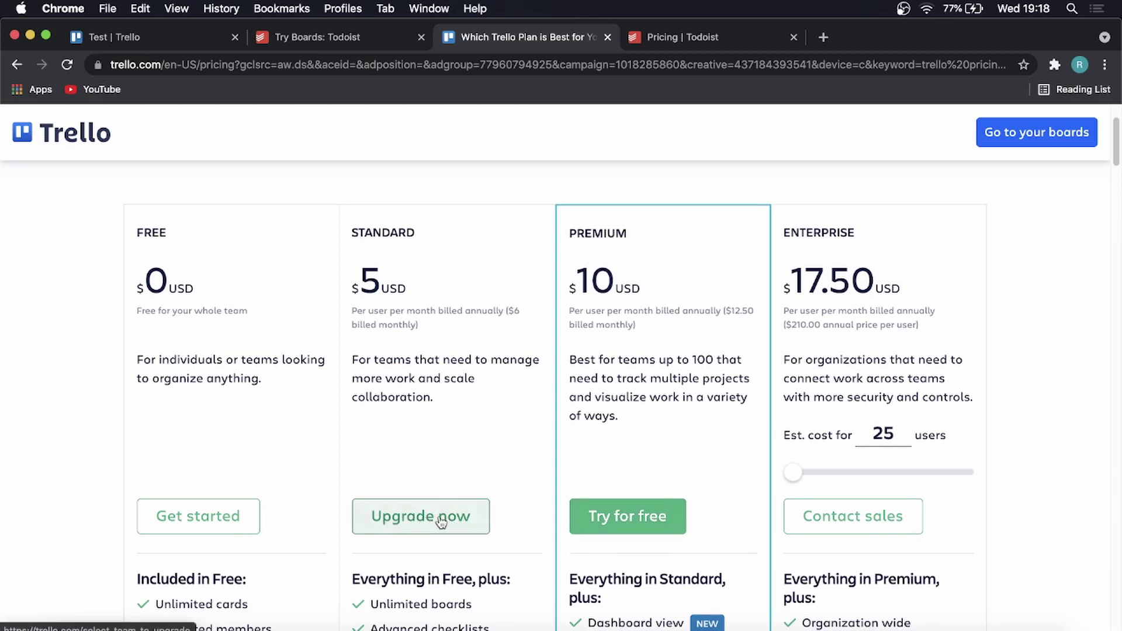
pyautogui.scroll(-3, 672, 491)
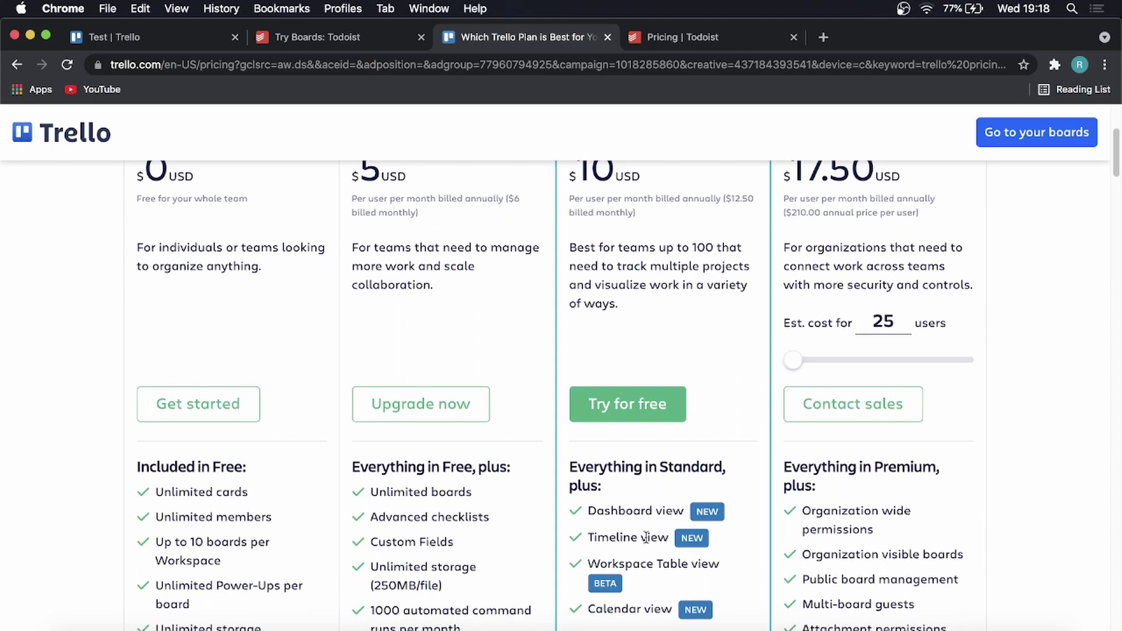
pyautogui.scroll(-1, 650, 528)
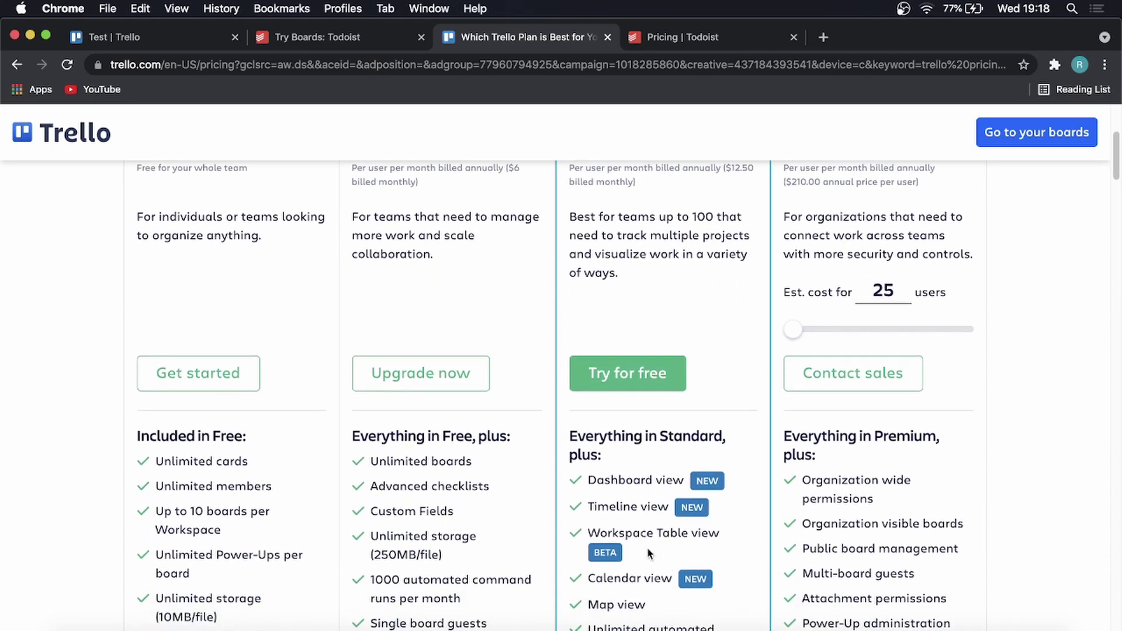
pyautogui.scroll(4, 682, 542)
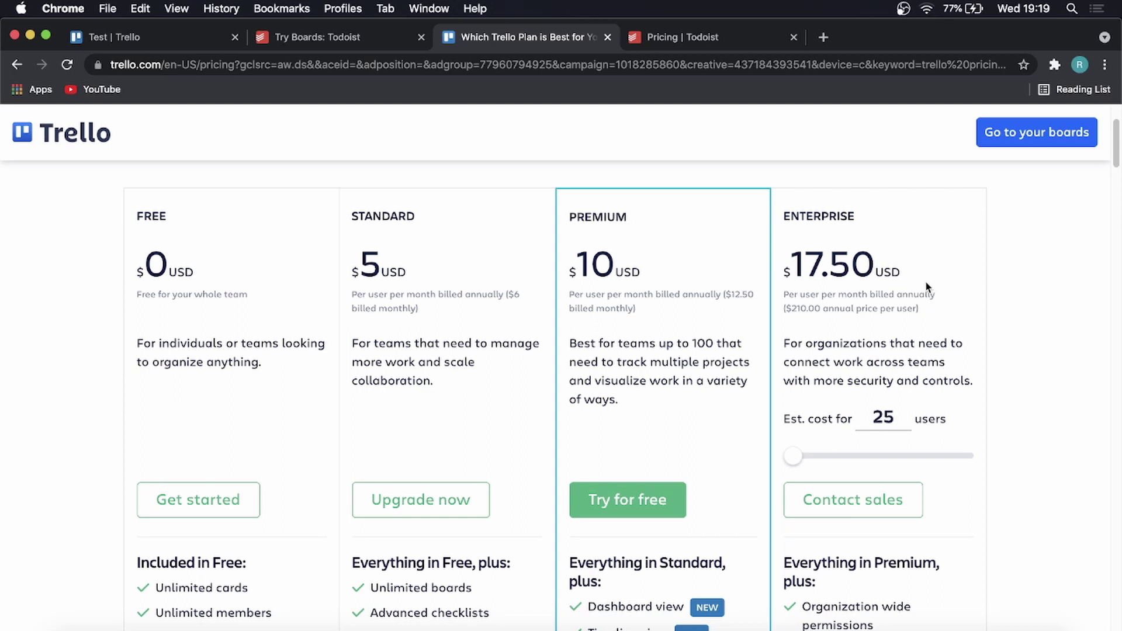
pyautogui.scroll(3, 947, 311)
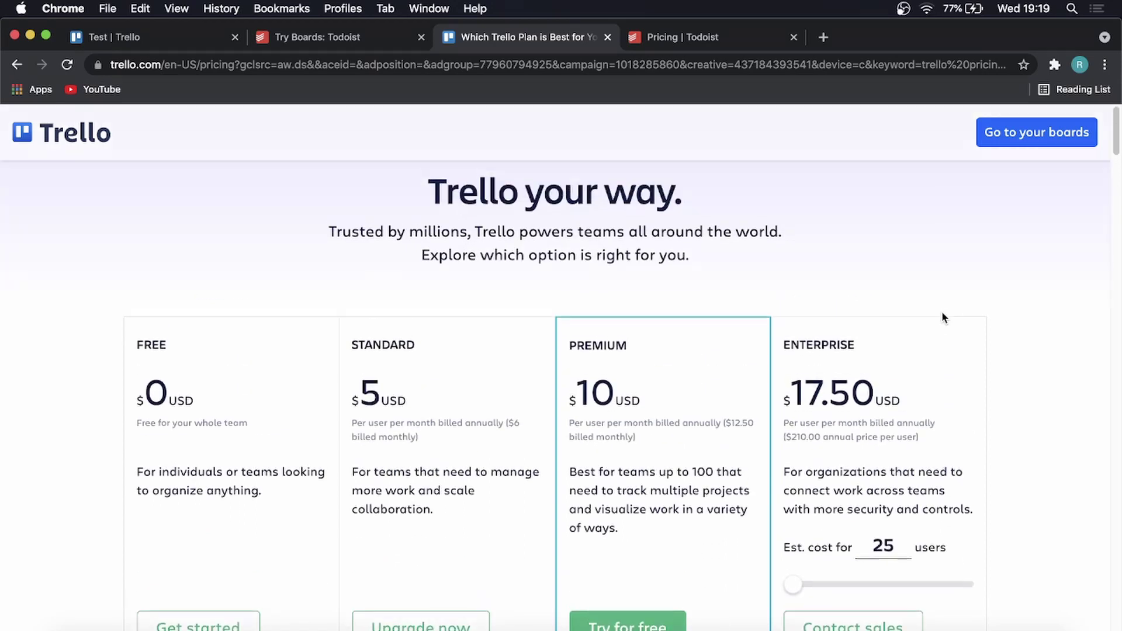
pyautogui.click(682, 36)
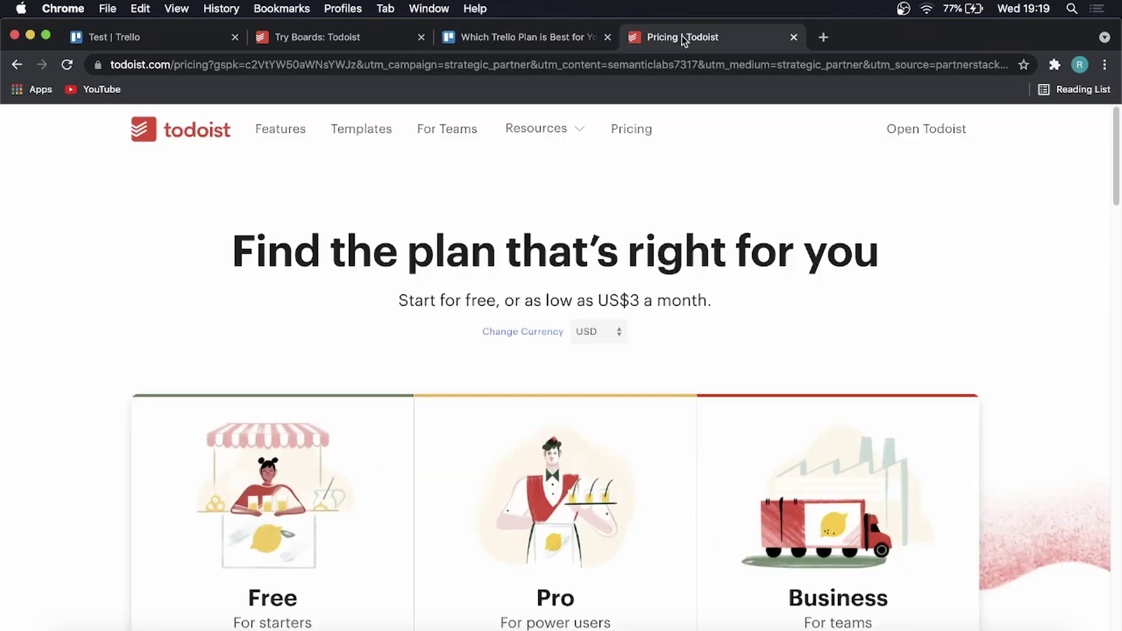
pyautogui.scroll(-3, 620, 198)
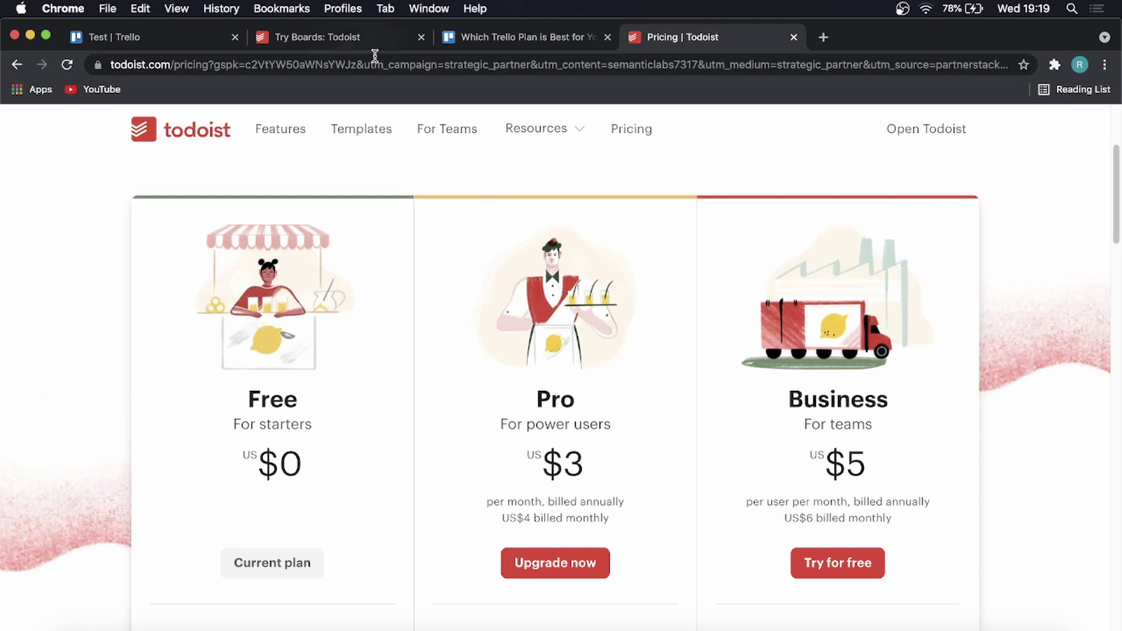
pyautogui.click(496, 41)
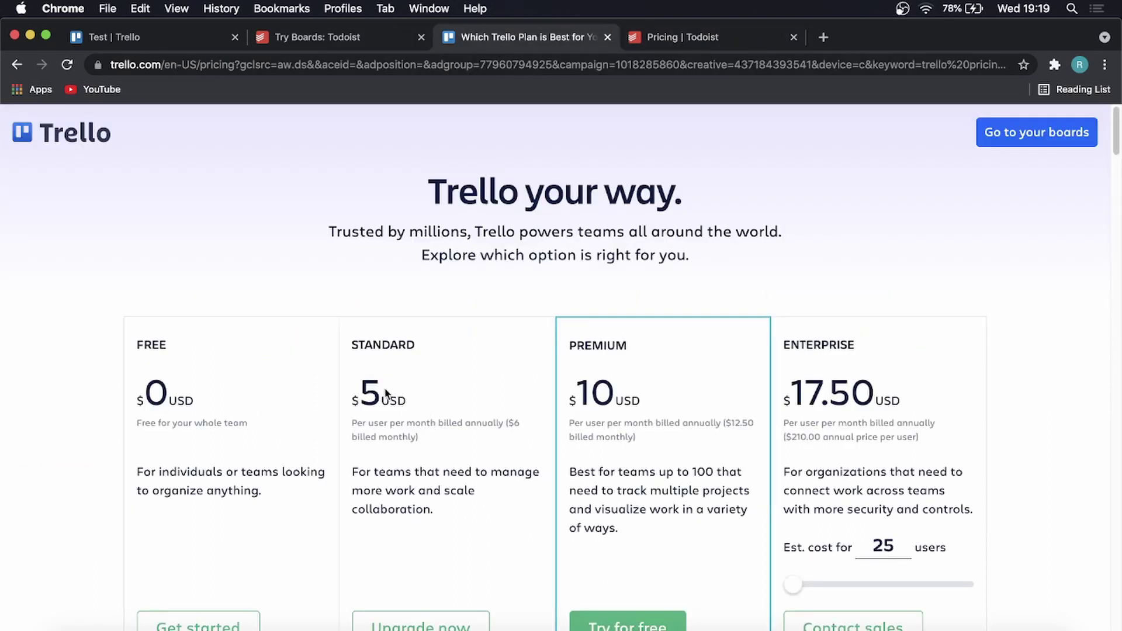
pyautogui.click(694, 38)
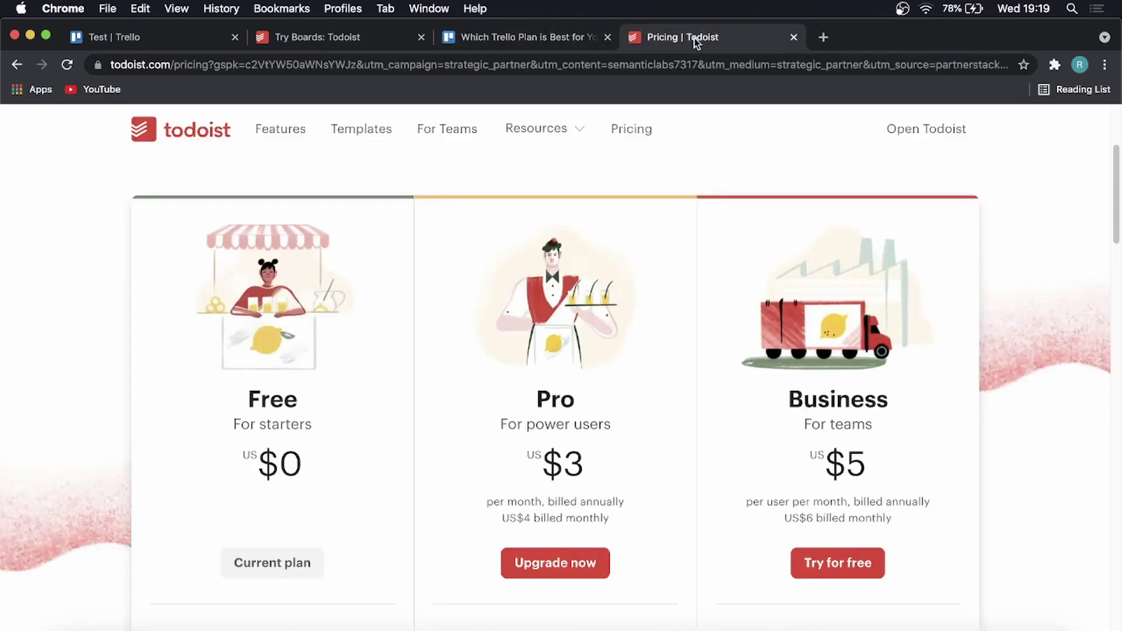
pyautogui.scroll(-2, 762, 407)
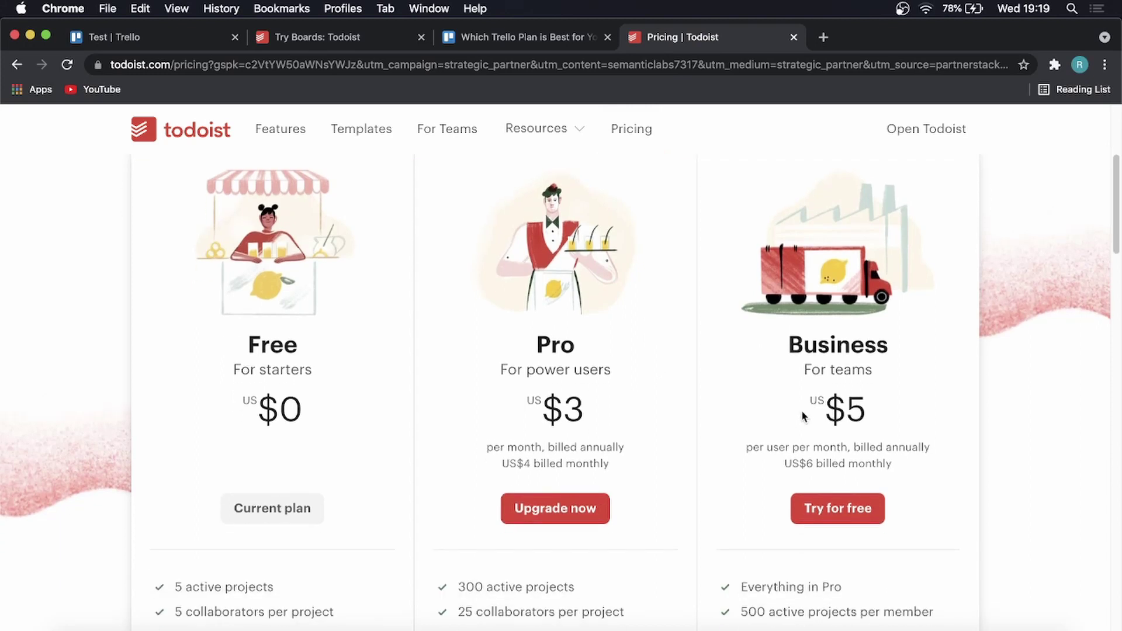
pyautogui.scroll(-5, 731, 399)
pyautogui.scroll(1, 748, 362)
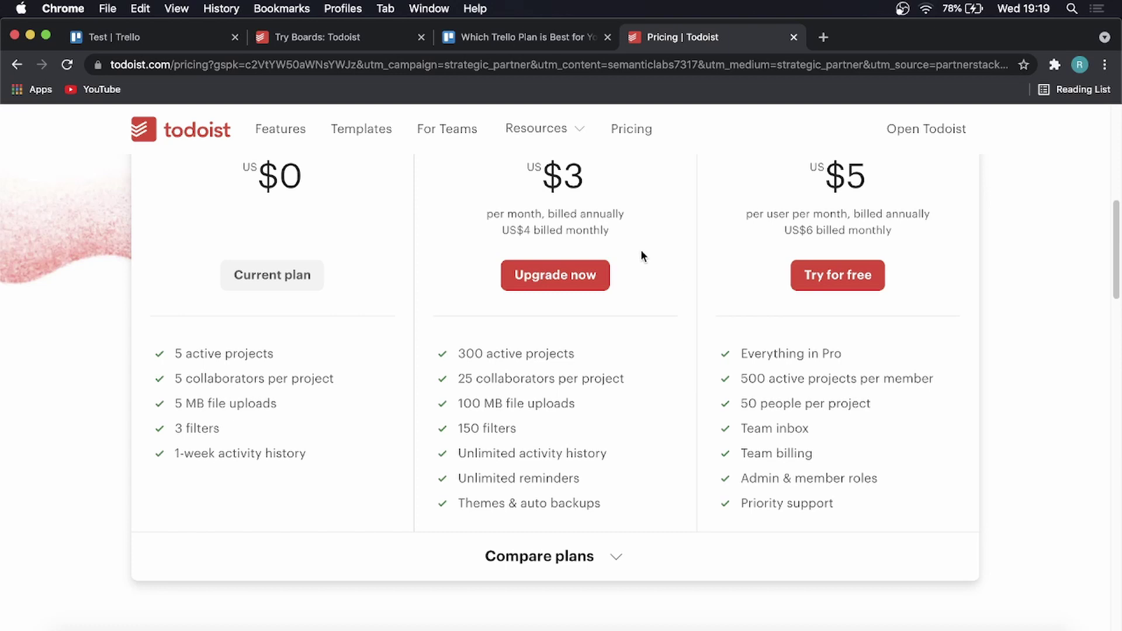
pyautogui.click(519, 44)
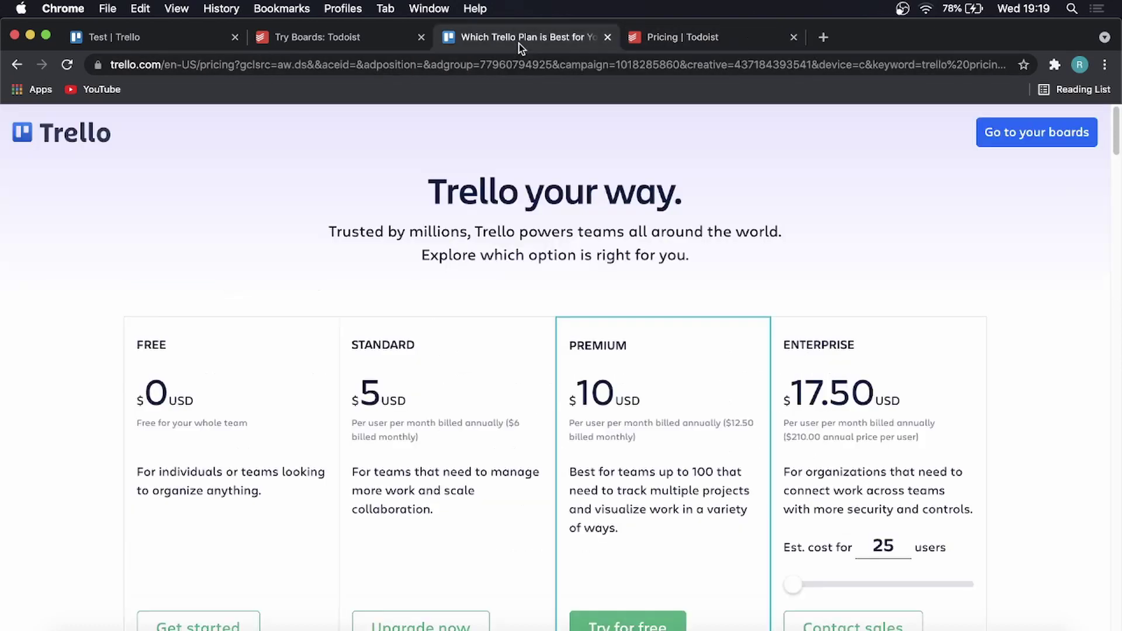
pyautogui.click(704, 40)
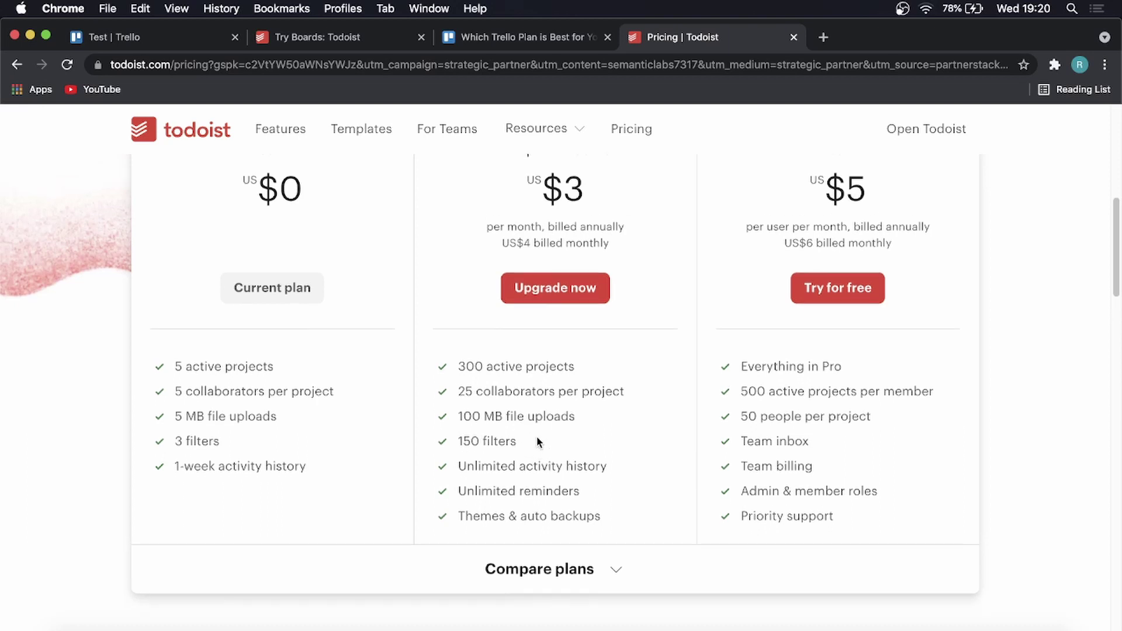
pyautogui.scroll(5, 534, 437)
pyautogui.scroll(-1, 538, 437)
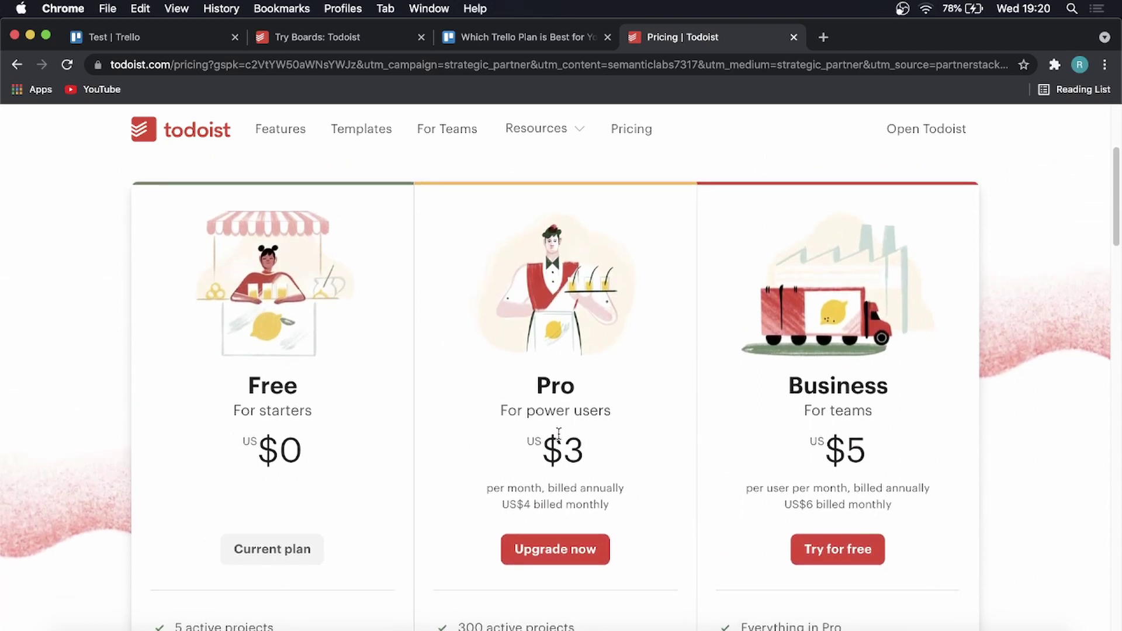
pyautogui.scroll(4, 559, 434)
pyautogui.press('super+Tab')
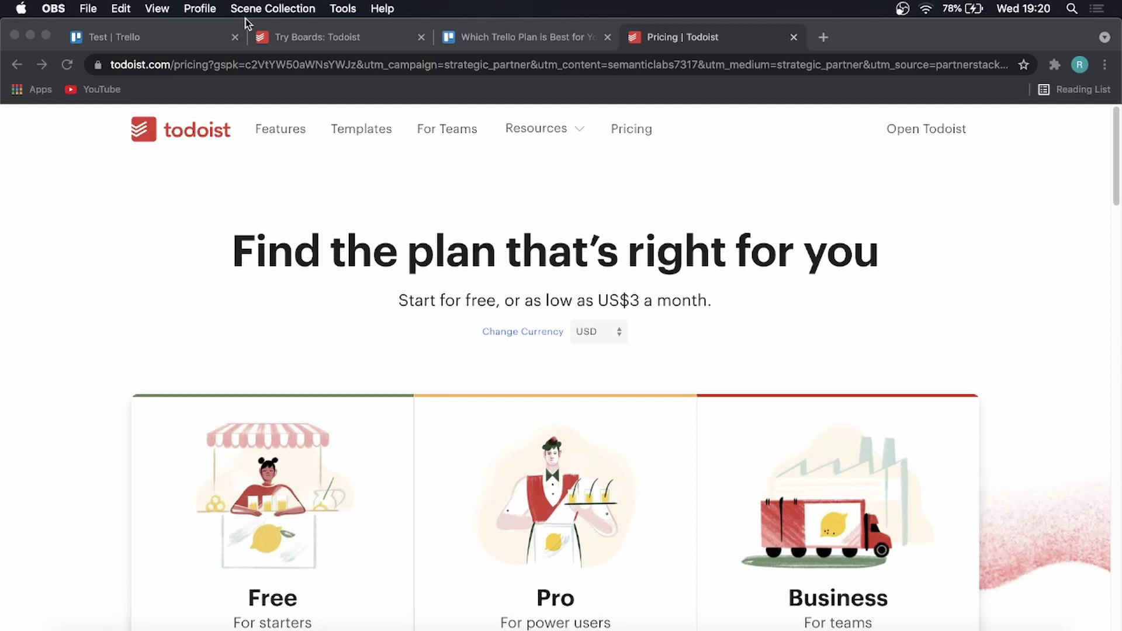
# Bring Chrome forward and switch to the 'Try Boards: Todoist' tab
pyautogui.click(178, 37)
pyautogui.click(337, 36)
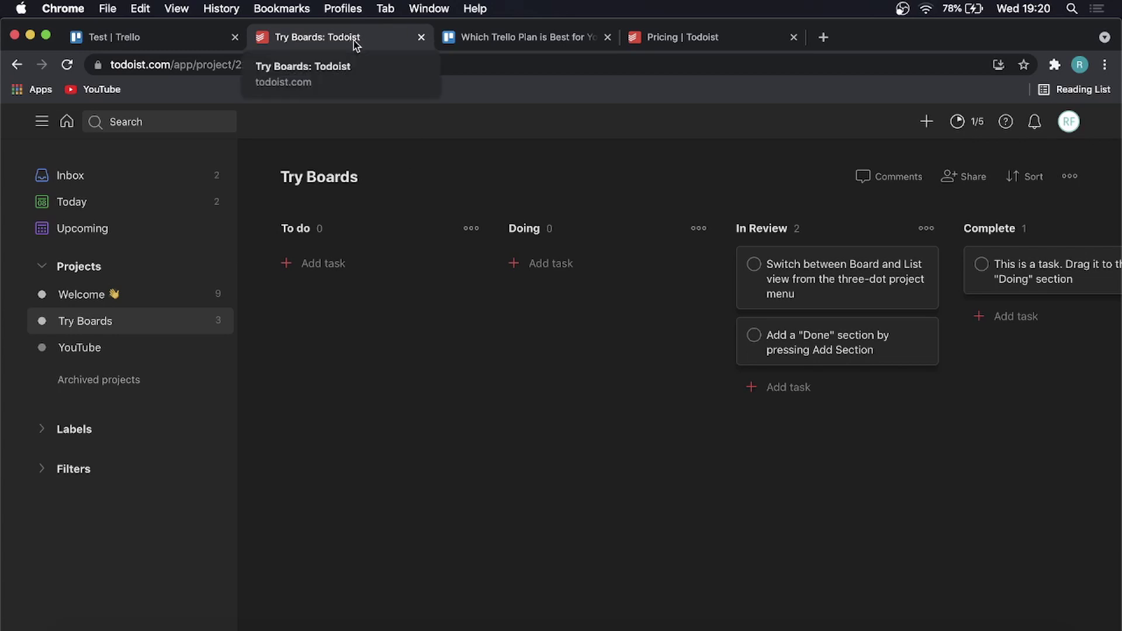
# Switch to the 'Test | Trello' tab showing the red-labelled record video card in Done
pyautogui.click(183, 42)
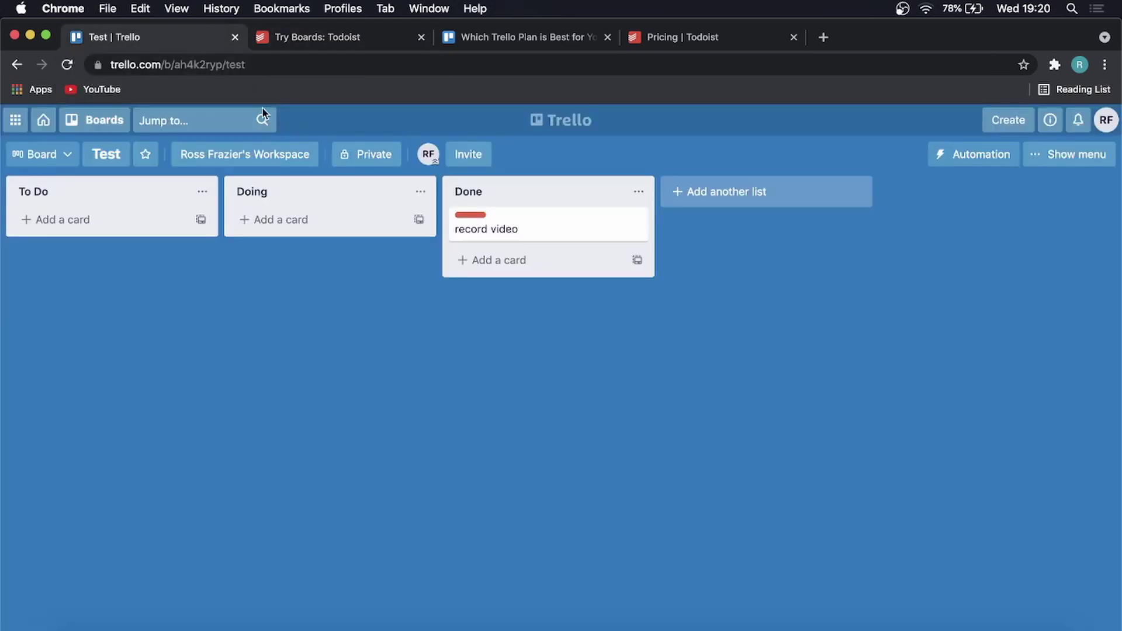